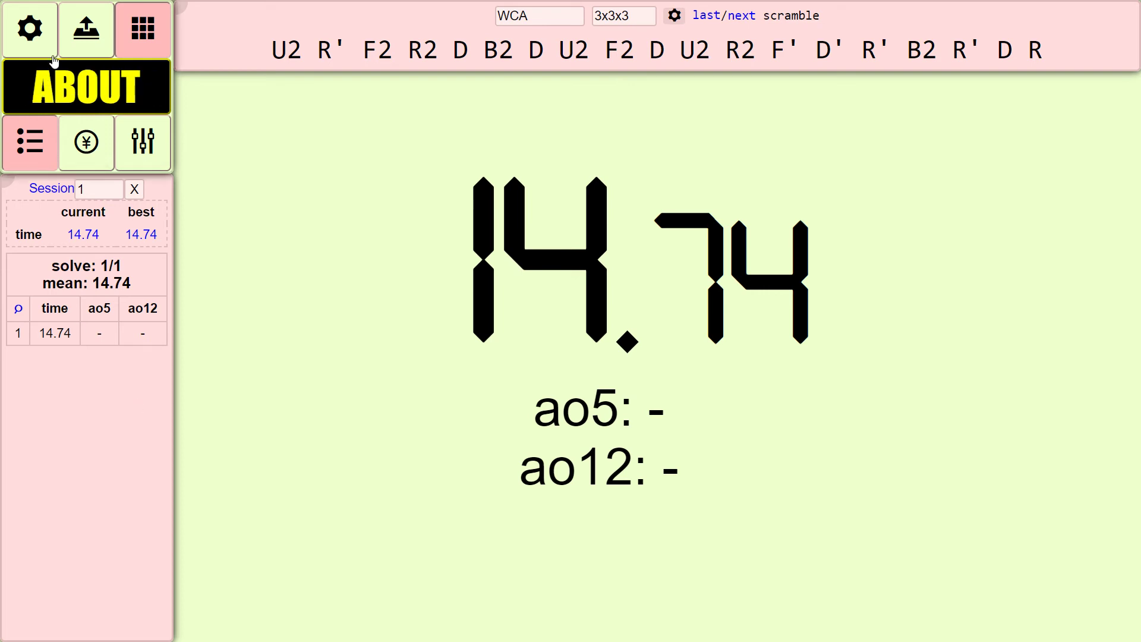
Open the csTimer options and return to the Global page showing Language English and hh:mm:ss.XX format.
left_click(24, 37)
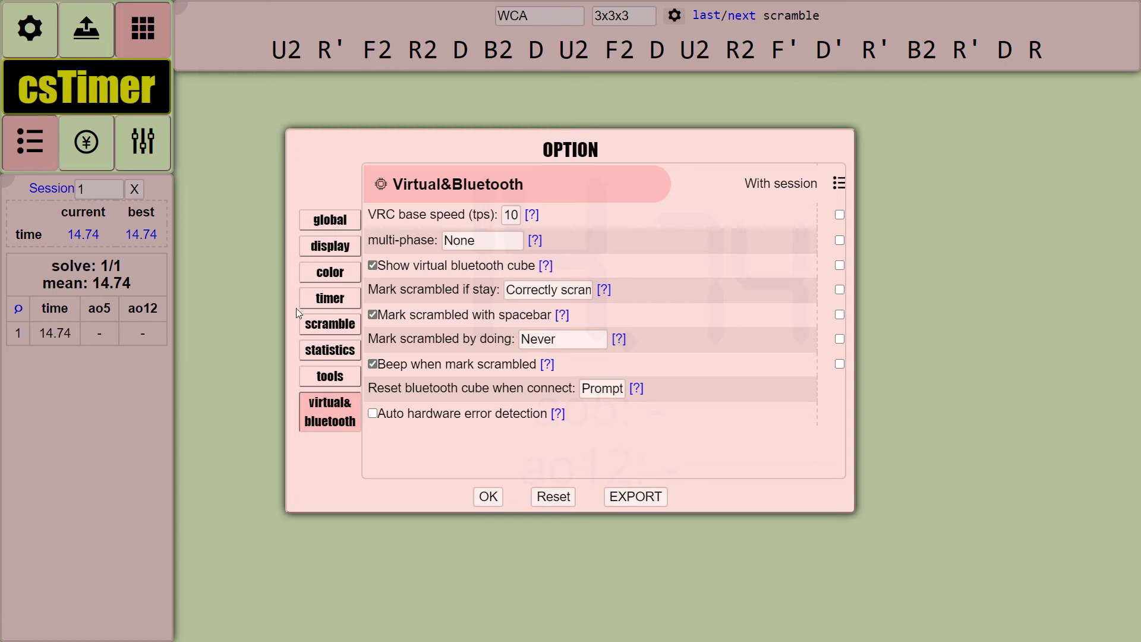
left_click(317, 222)
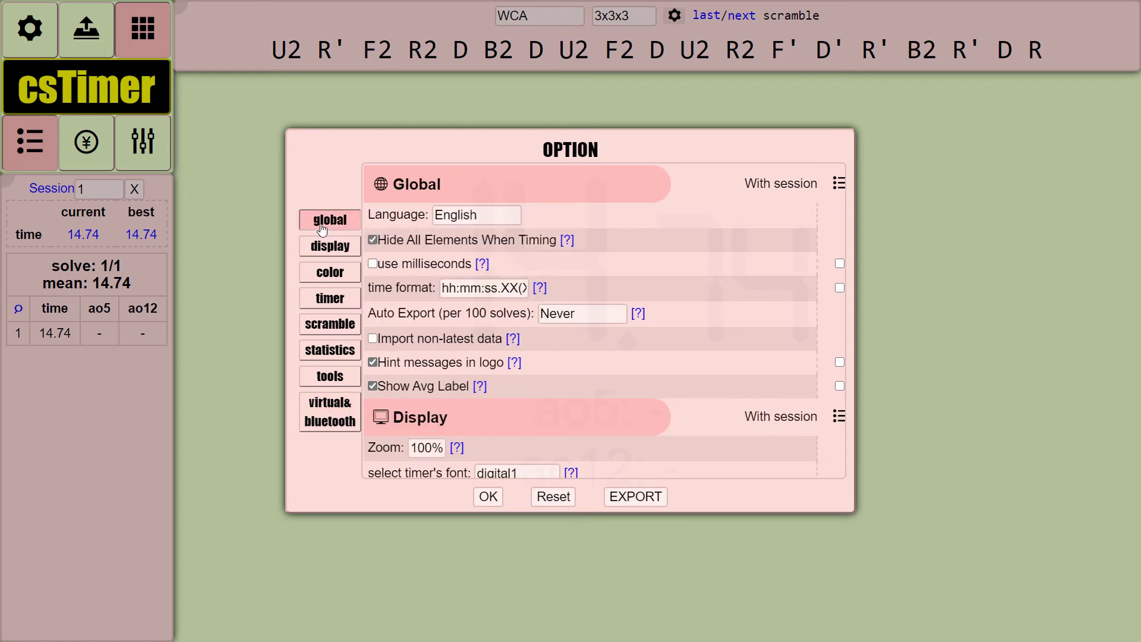
left_click(326, 431)
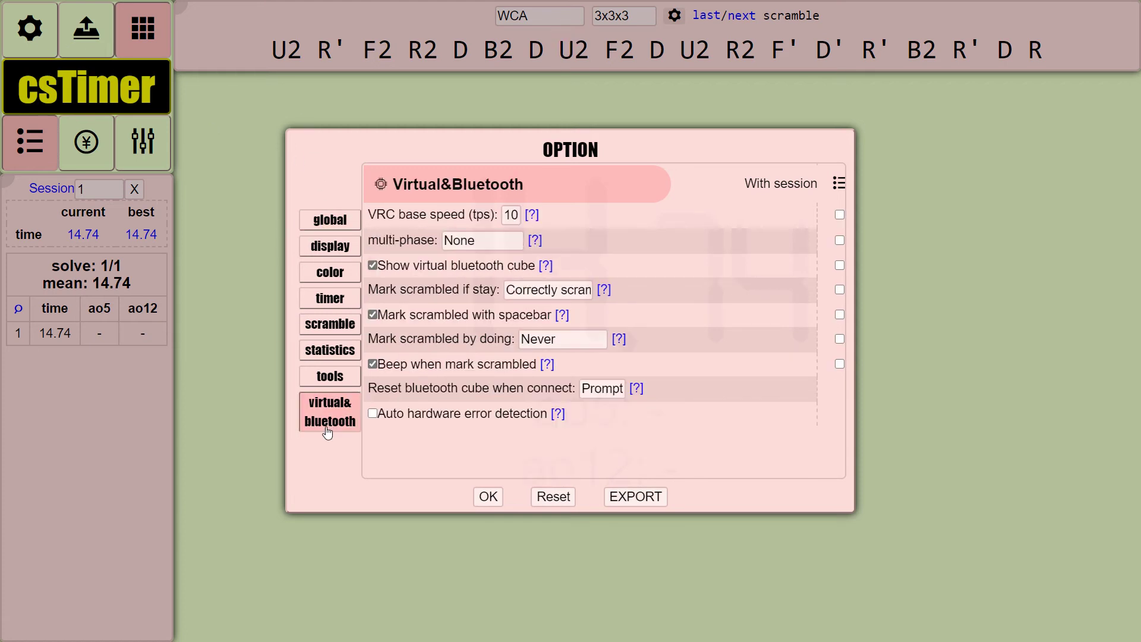
left_click(331, 221)
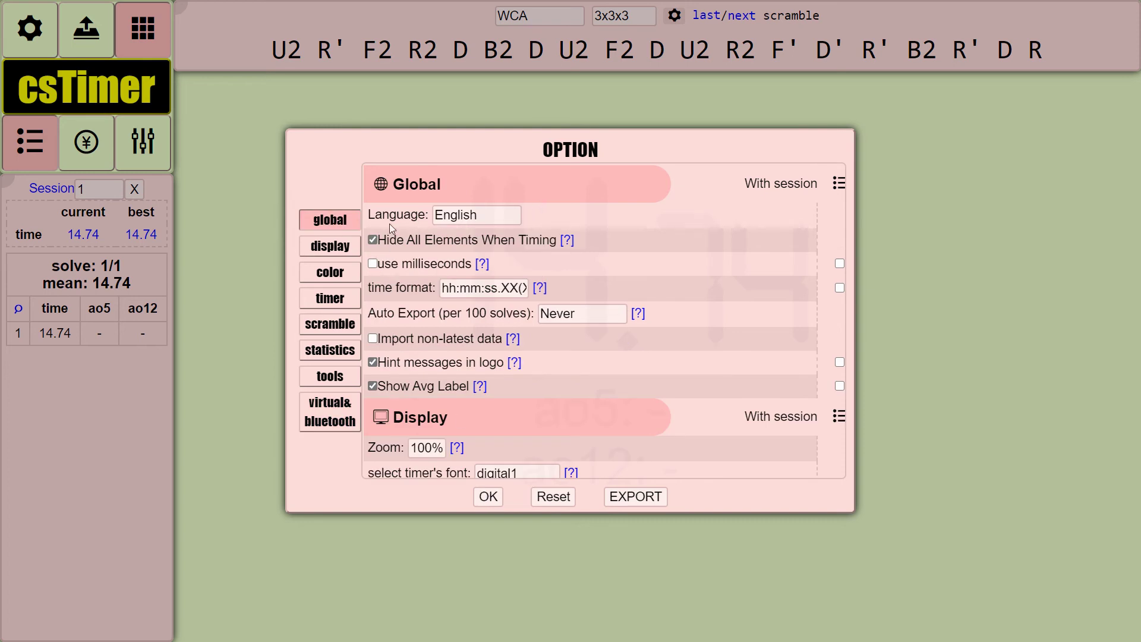
In Display settings, set zoom to 125%, UI design to Material design and UI style to Desktop.
left_click(333, 245)
left_click(430, 215)
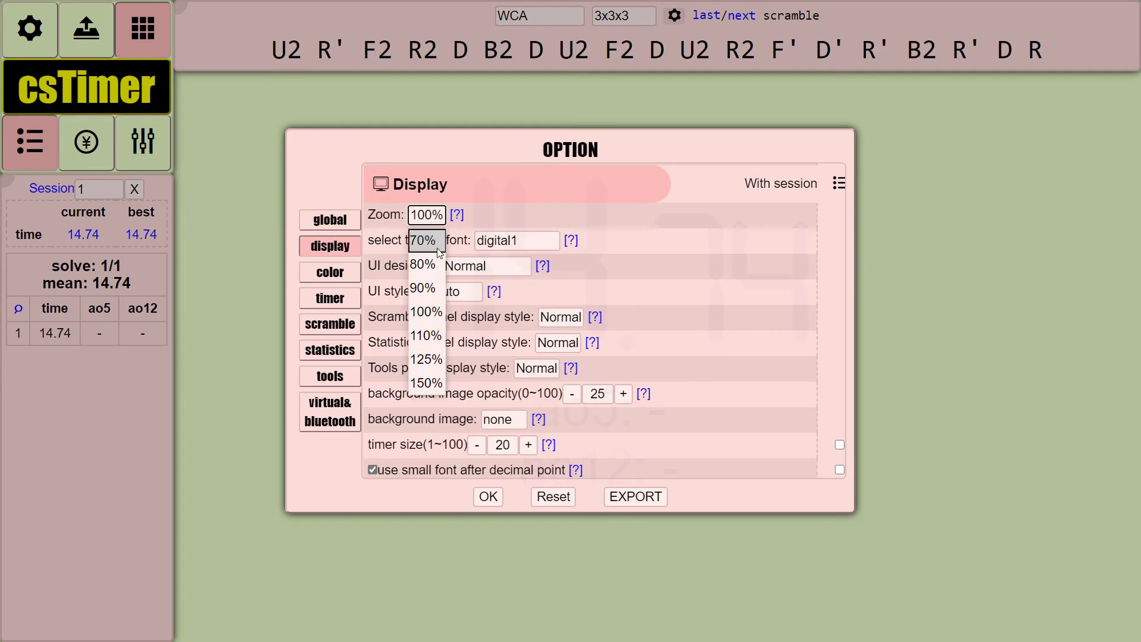
left_click(425, 359)
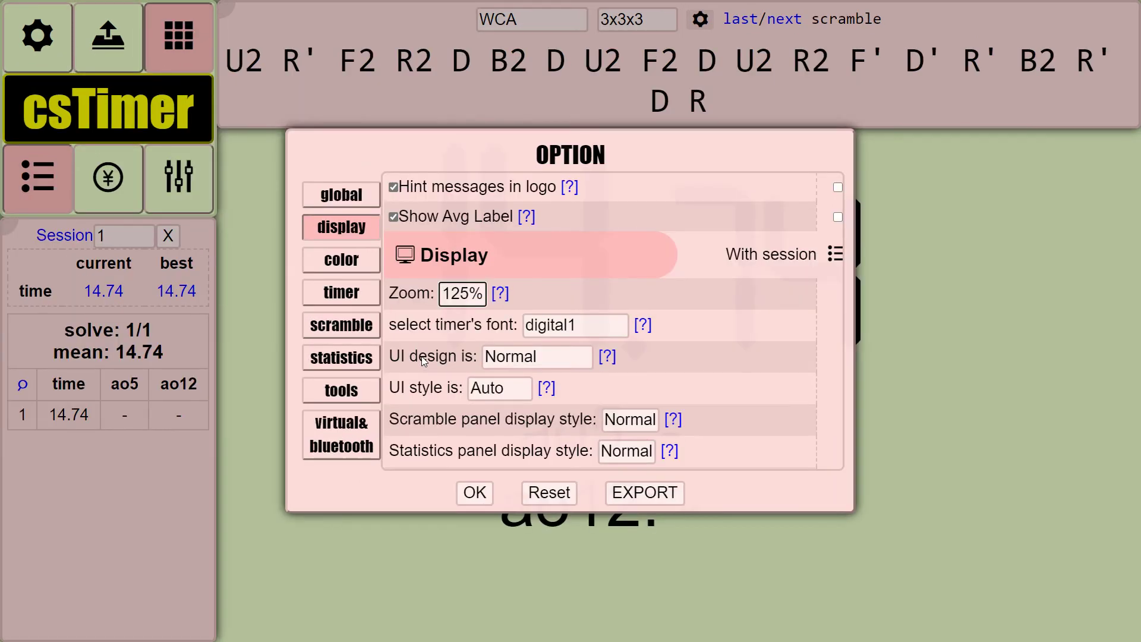
left_click(333, 232)
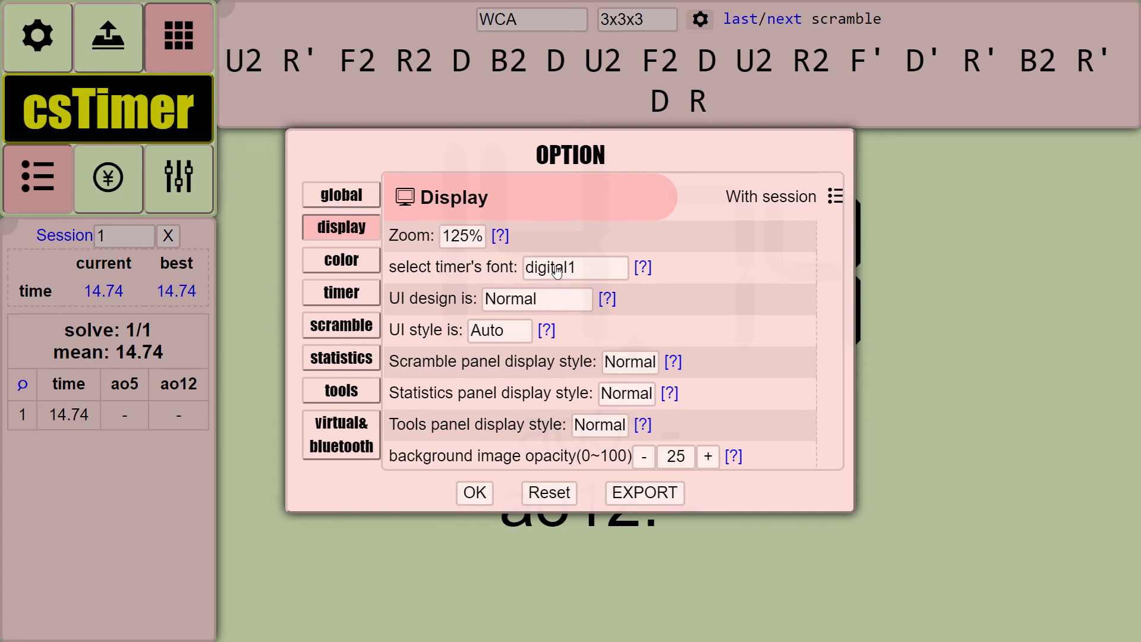
left_click(572, 299)
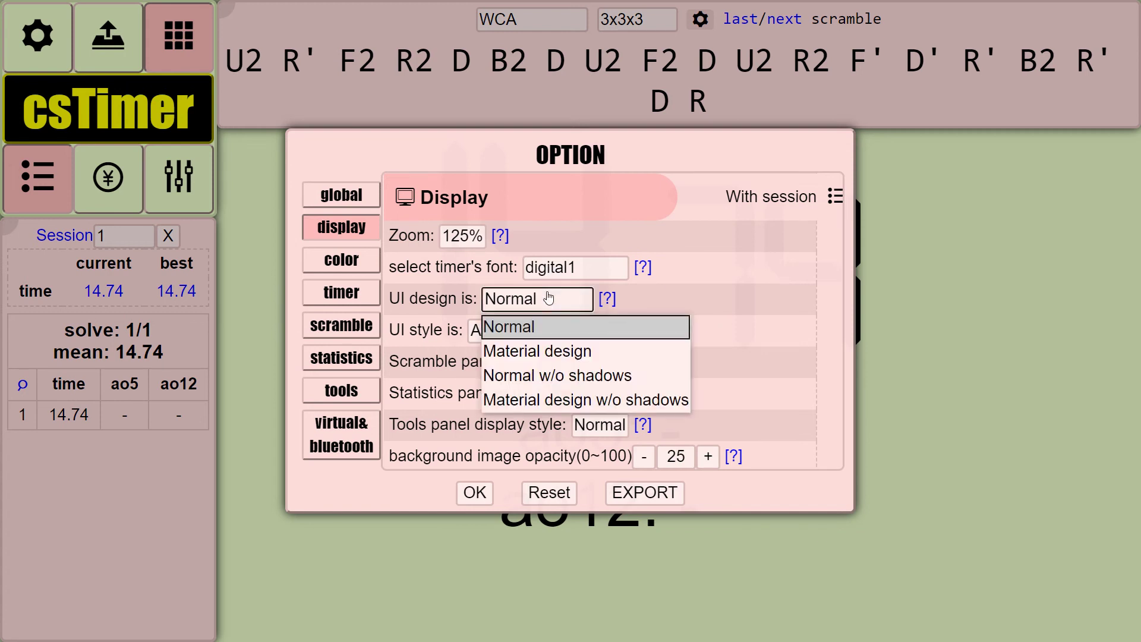
left_click(534, 356)
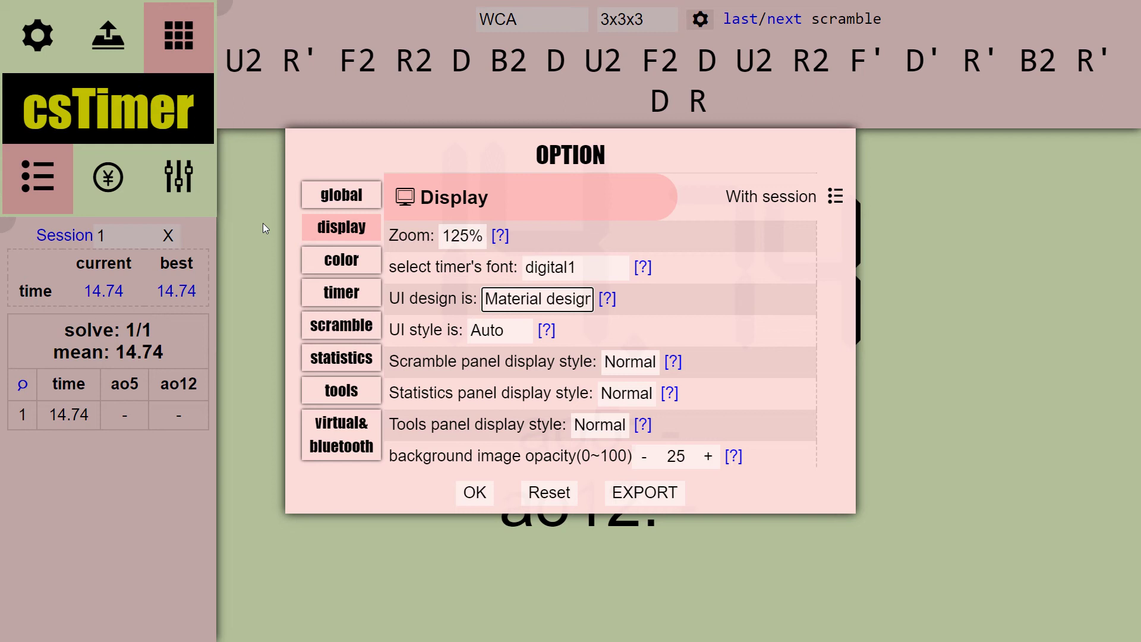
left_click(489, 330)
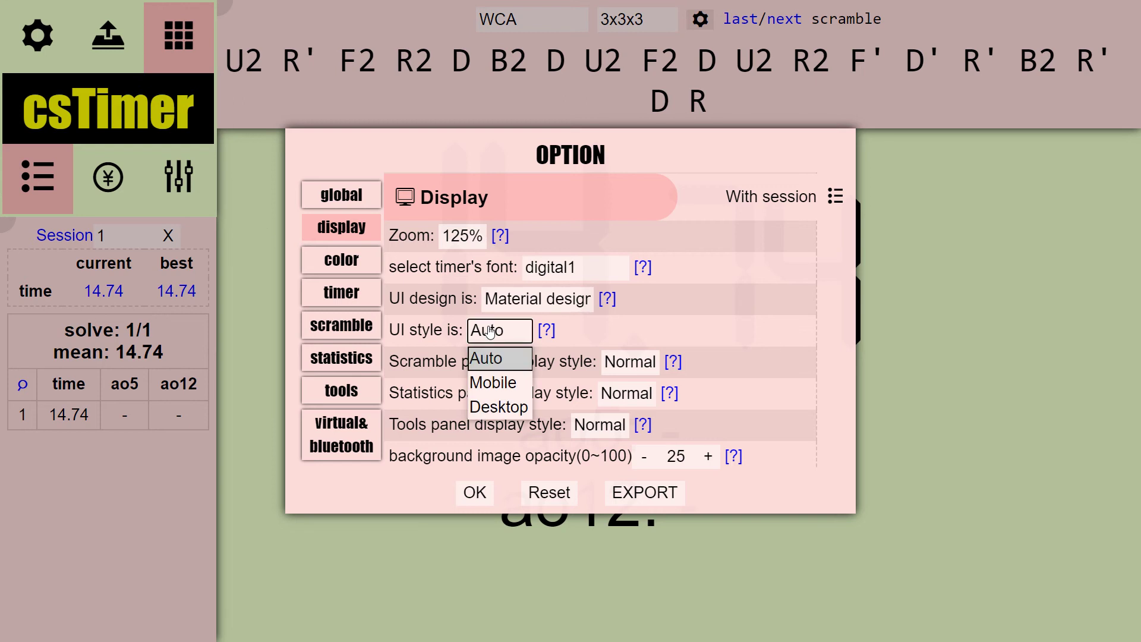
left_click(500, 409)
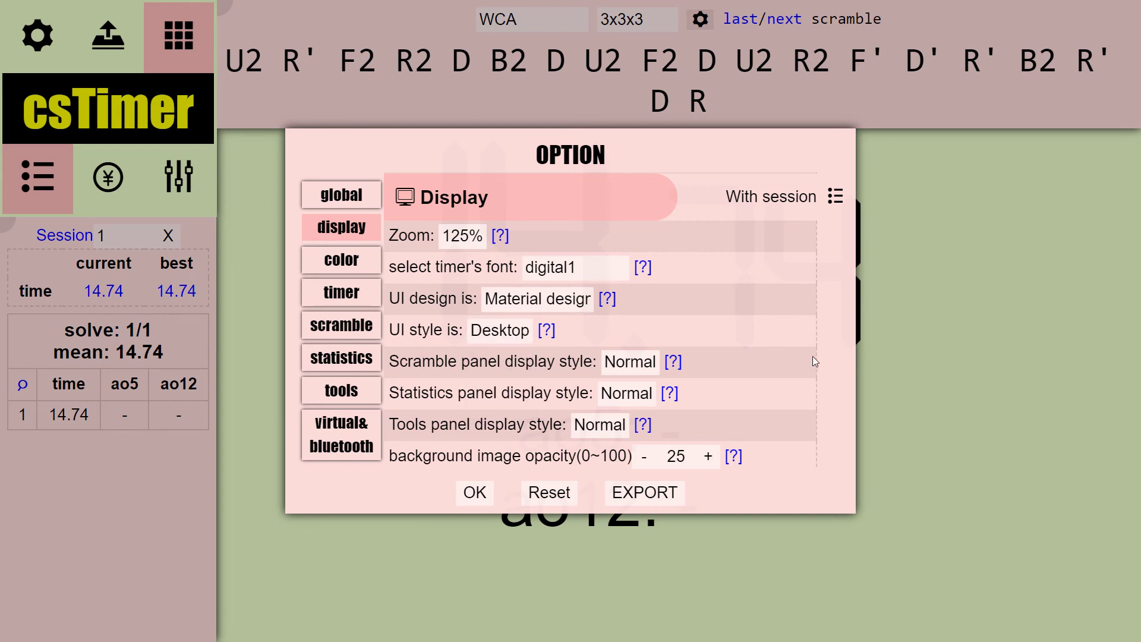
Try Flat styles for the statistics and scramble panels, then revert both to Normal.
scroll(813, 357, "down", 2)
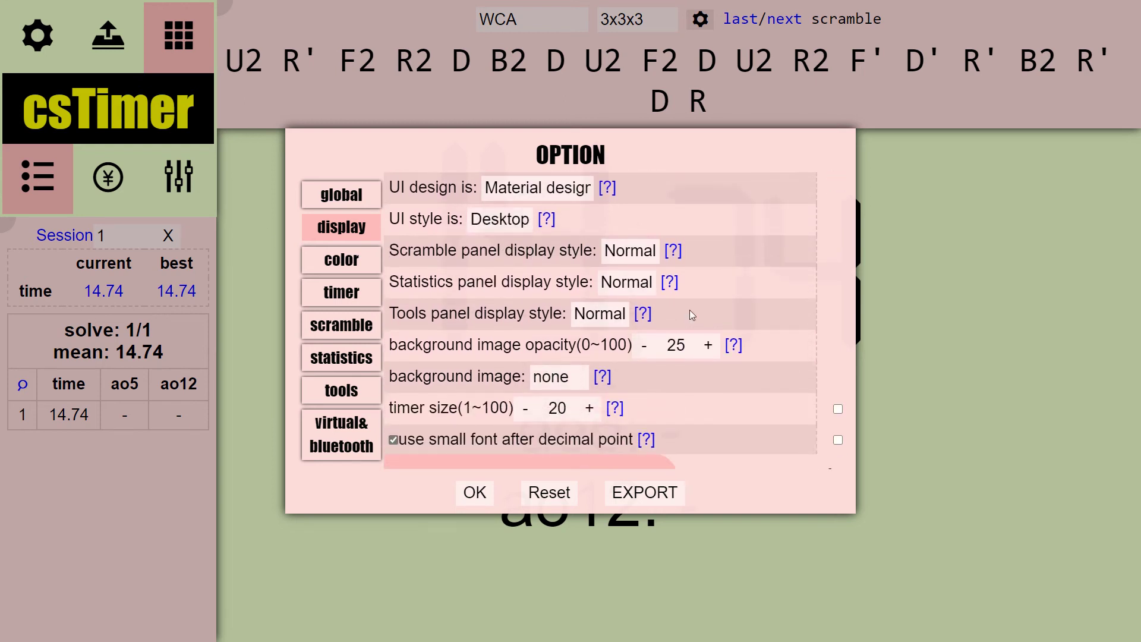
left_click(627, 254)
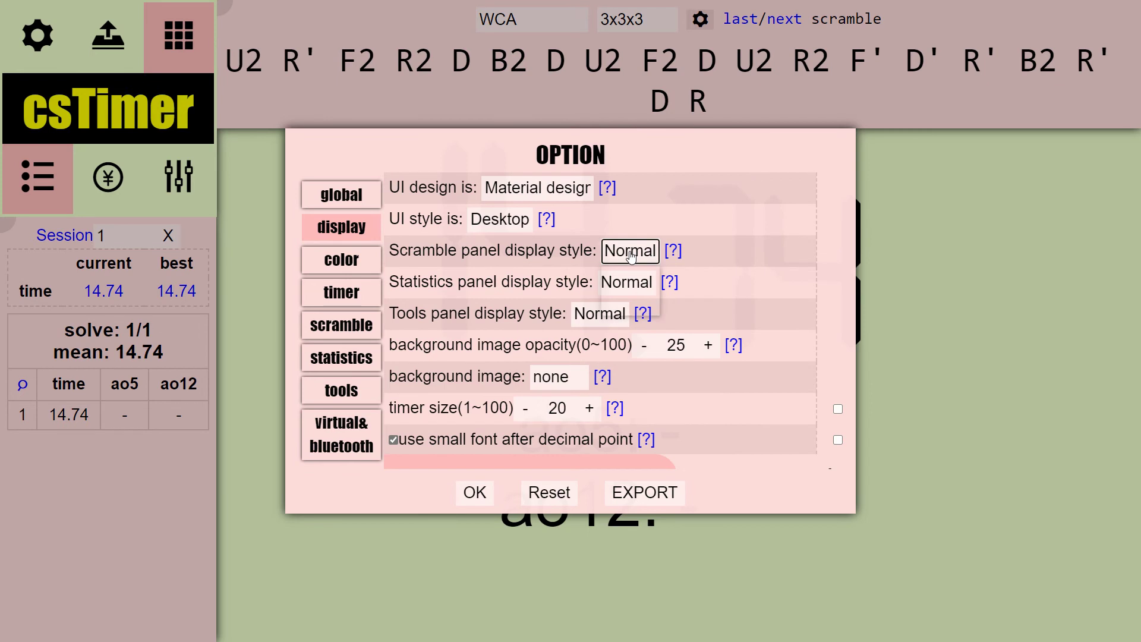
left_click(772, 234)
left_click(645, 287)
left_click(604, 333)
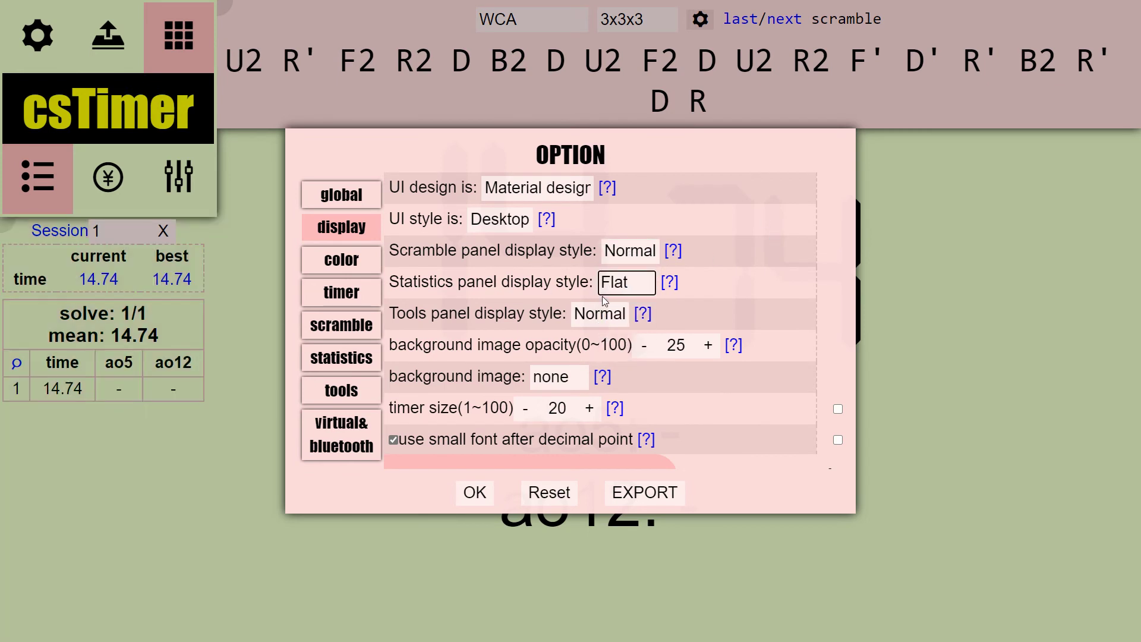
left_click(609, 256)
left_click(623, 301)
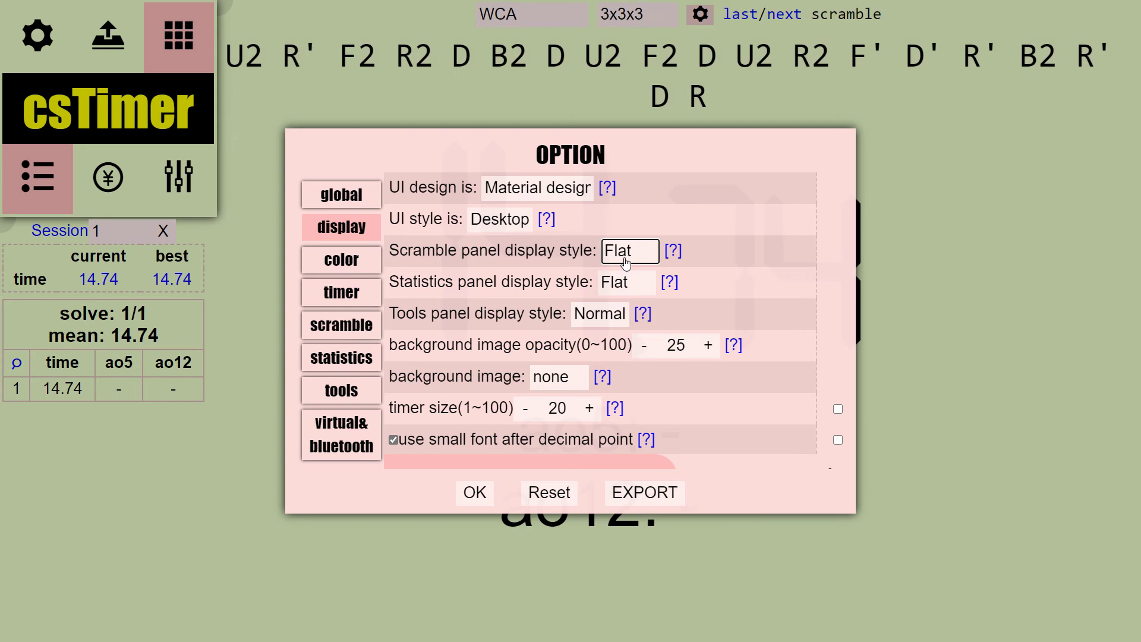
left_click(625, 257)
left_click(618, 275)
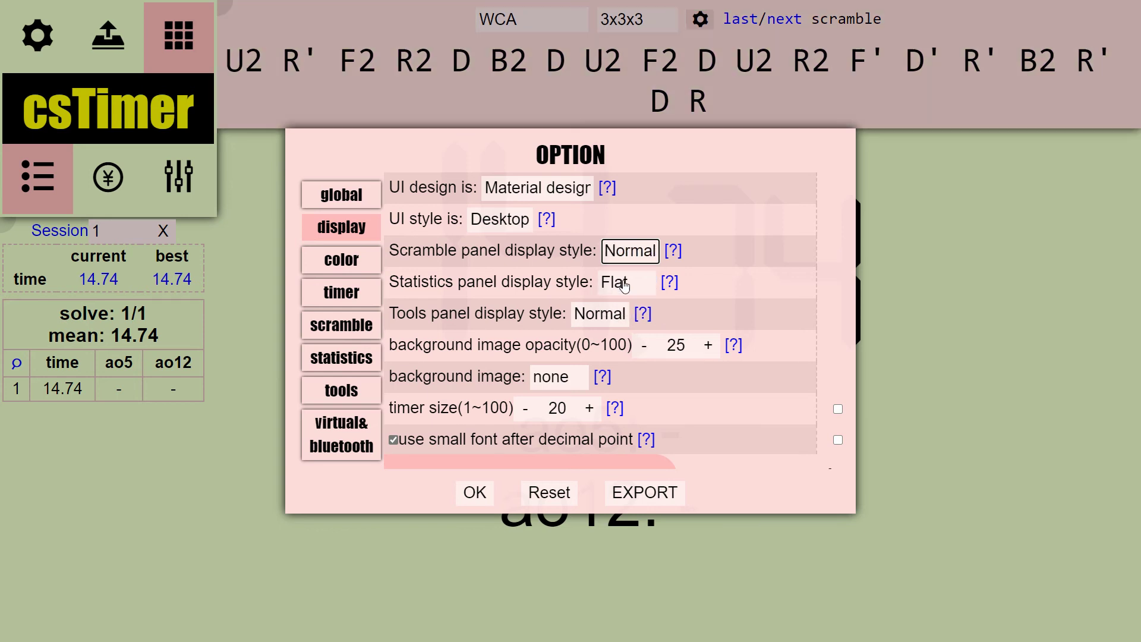
left_click(617, 290)
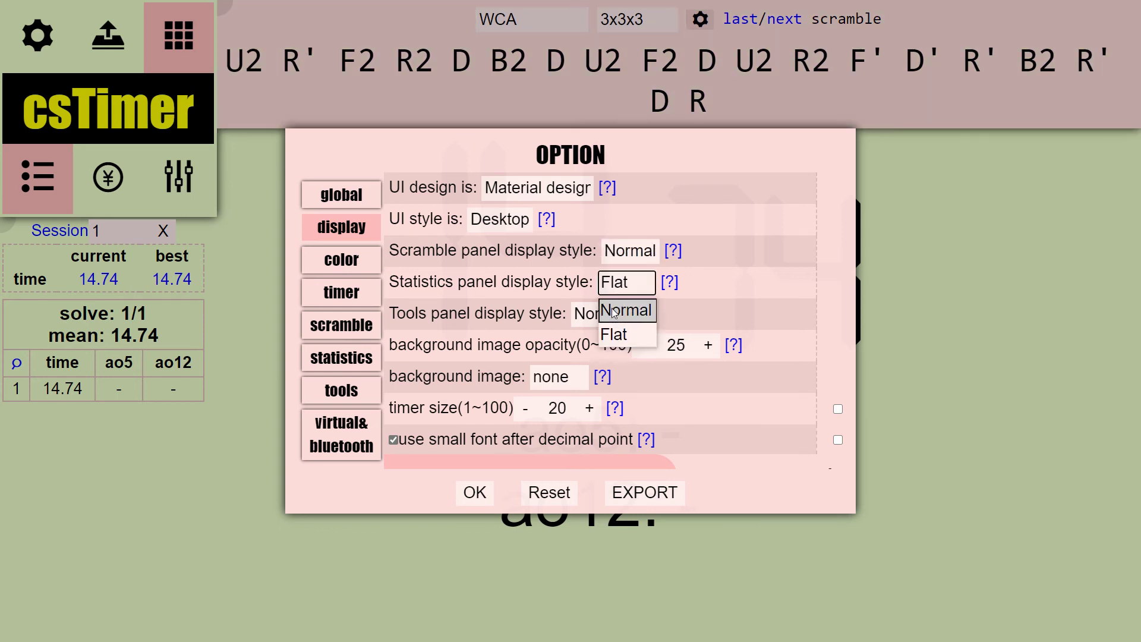
left_click(613, 309)
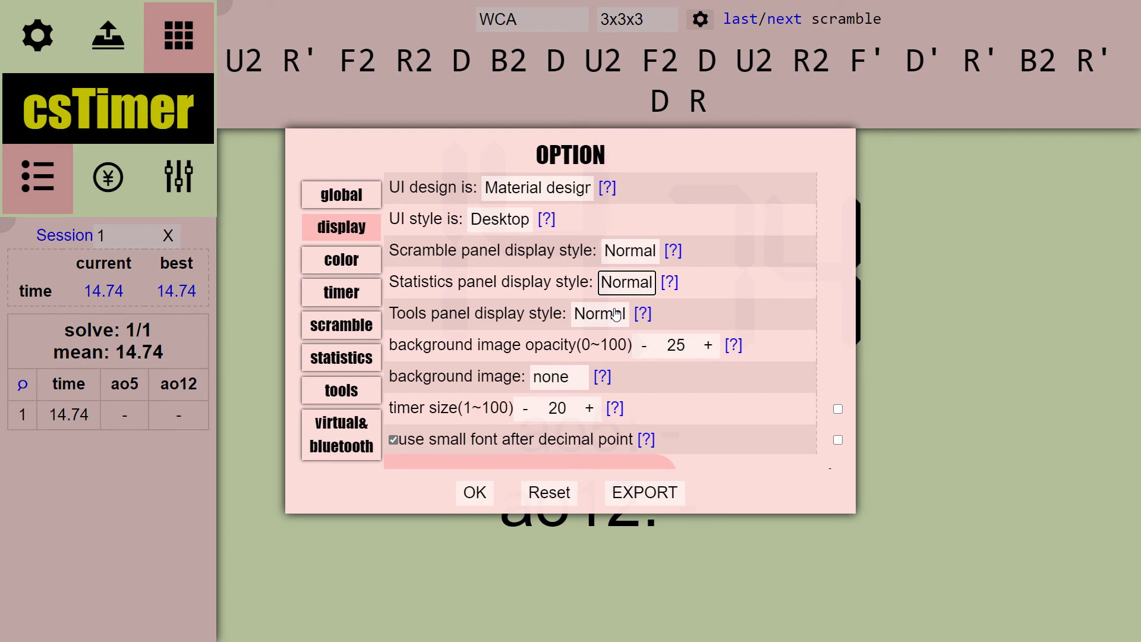
left_click(747, 266)
Set the background image to 3 and close the options to preview it.
scroll(745, 262, "down", 2)
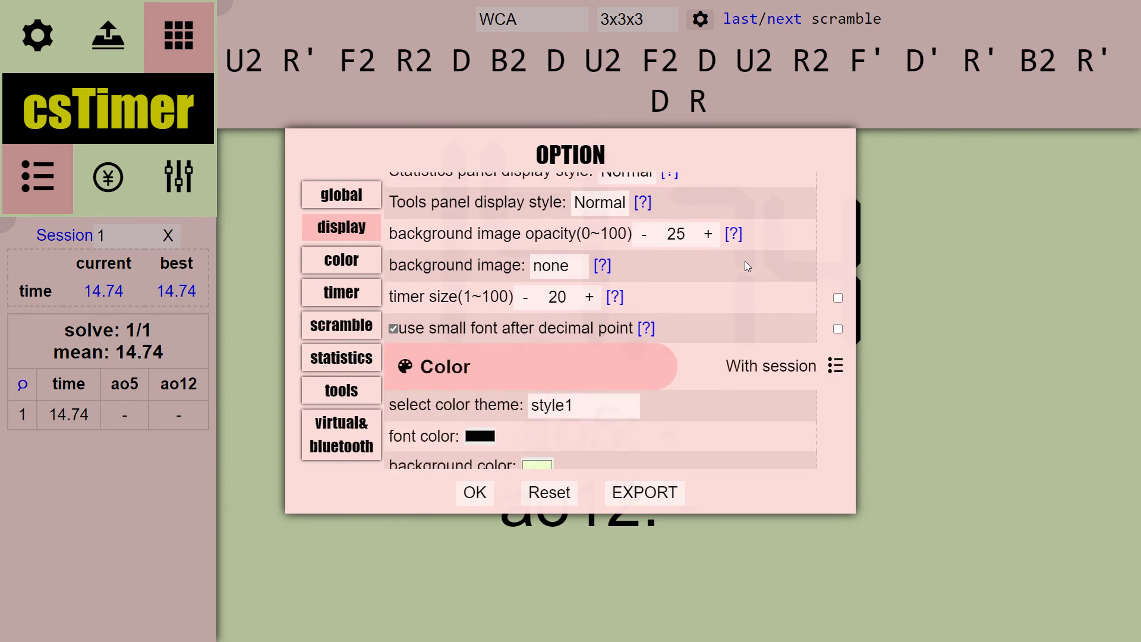
left_click(576, 271)
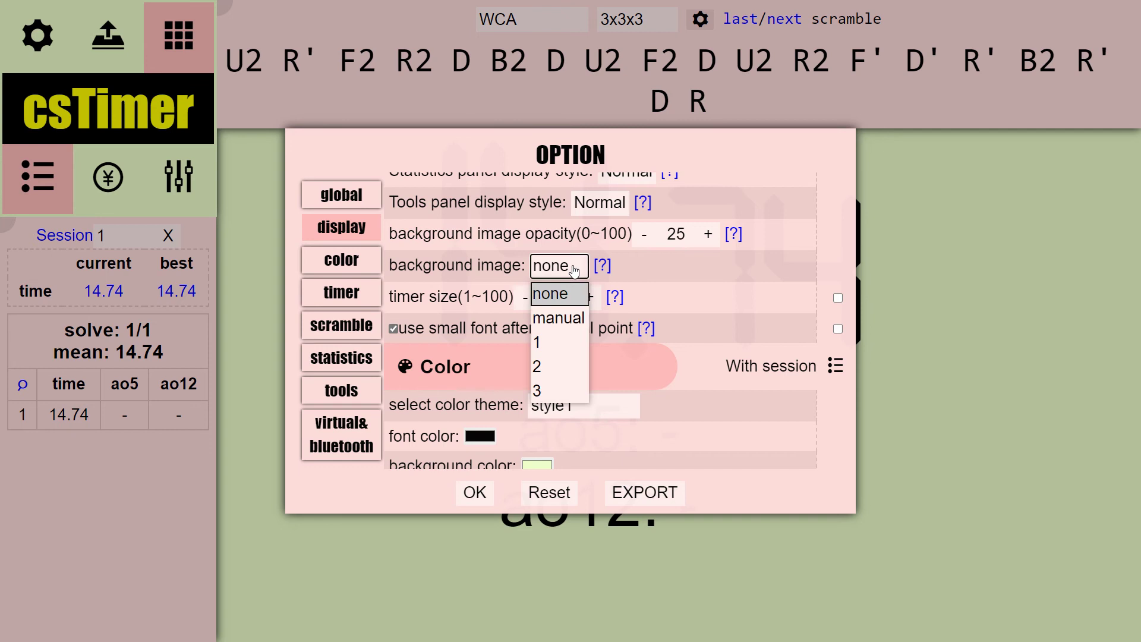
left_click(559, 391)
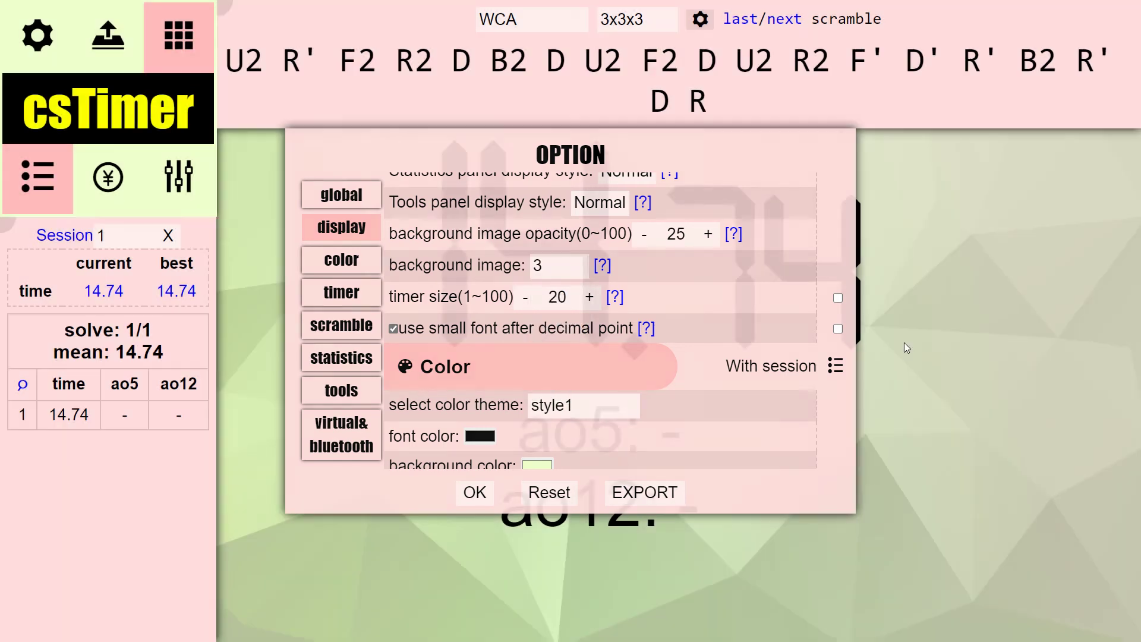
left_click(904, 342)
Reopen the options and adjust the timer size with -/+, leaving it at 20.
left_click(50, 39)
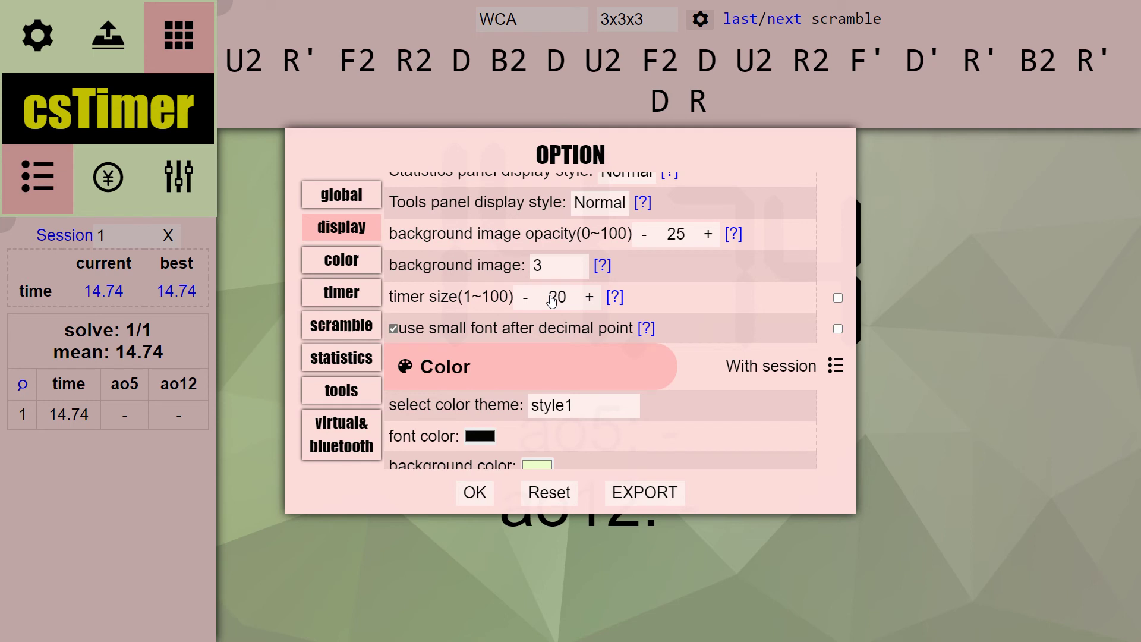
left_click(589, 297)
left_click(528, 297)
left_click(527, 298)
left_click(527, 298)
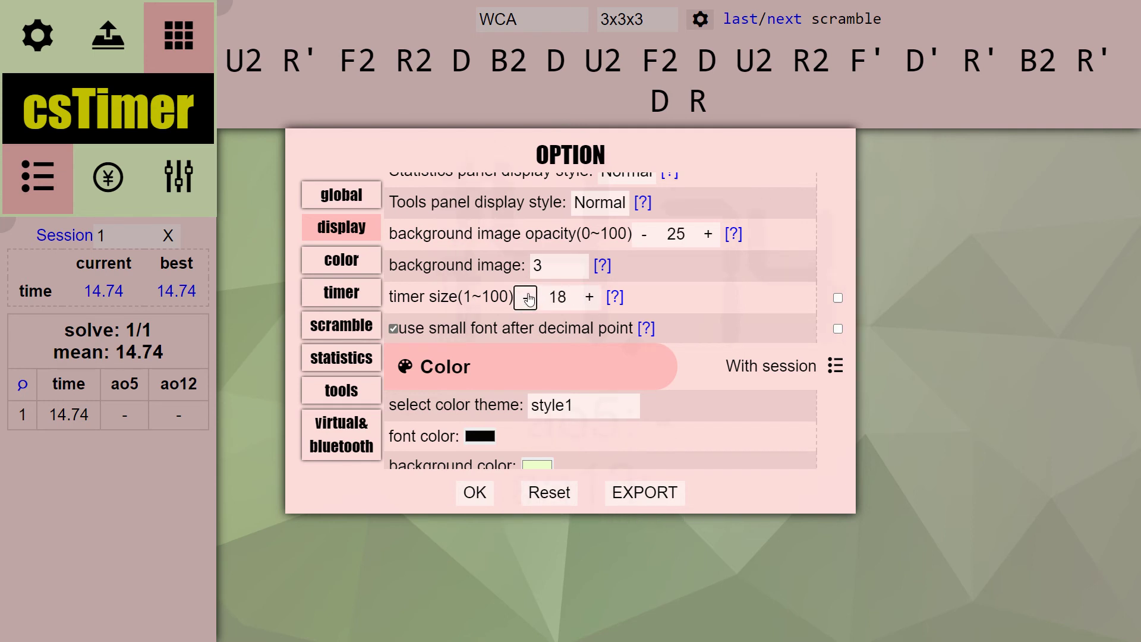
left_click(527, 297)
left_click(589, 297)
left_click(589, 297)
left_click(589, 297)
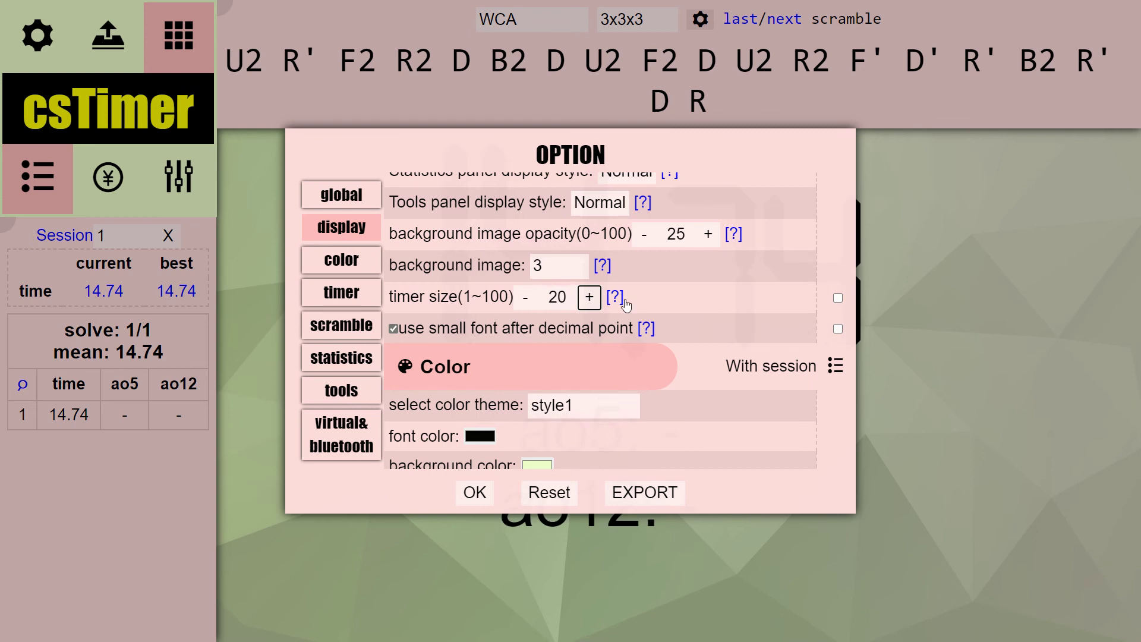
Apply the white colour theme, then set the background colour to bright cyan.
scroll(720, 329, "down", 3)
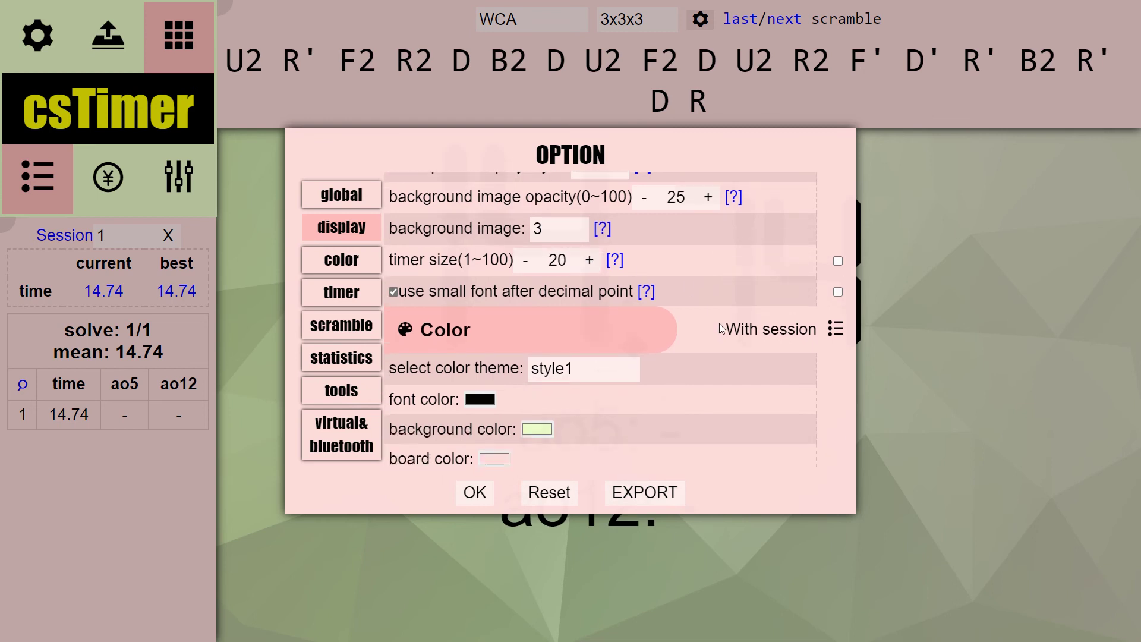
left_click(585, 260)
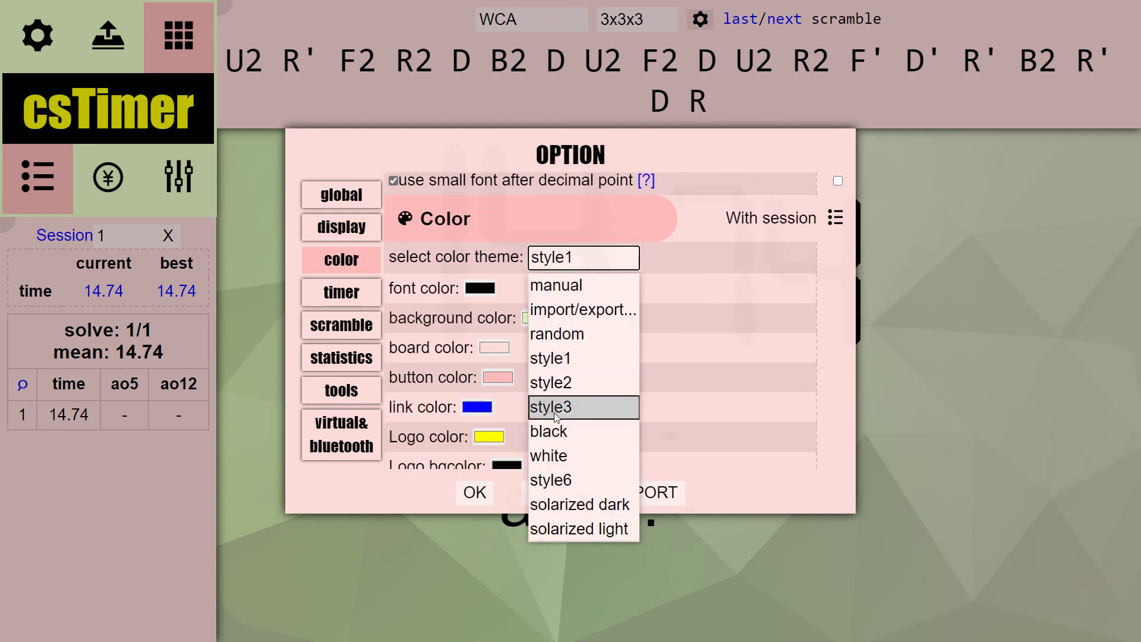
left_click(547, 455)
left_click(563, 257)
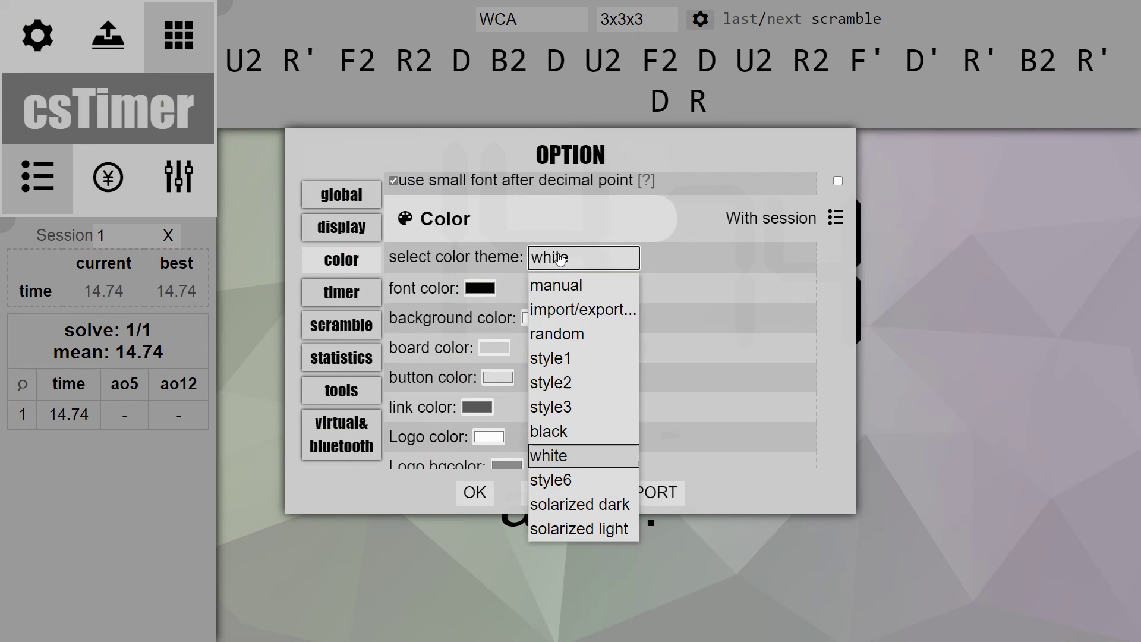
left_click(550, 382)
left_click(561, 260)
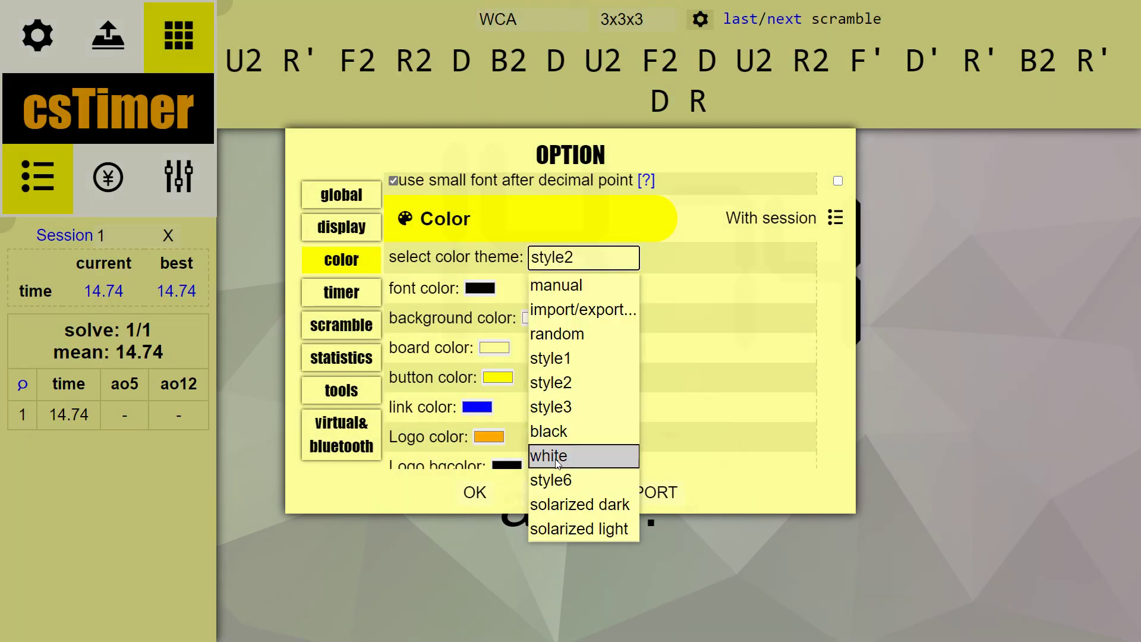
left_click(557, 461)
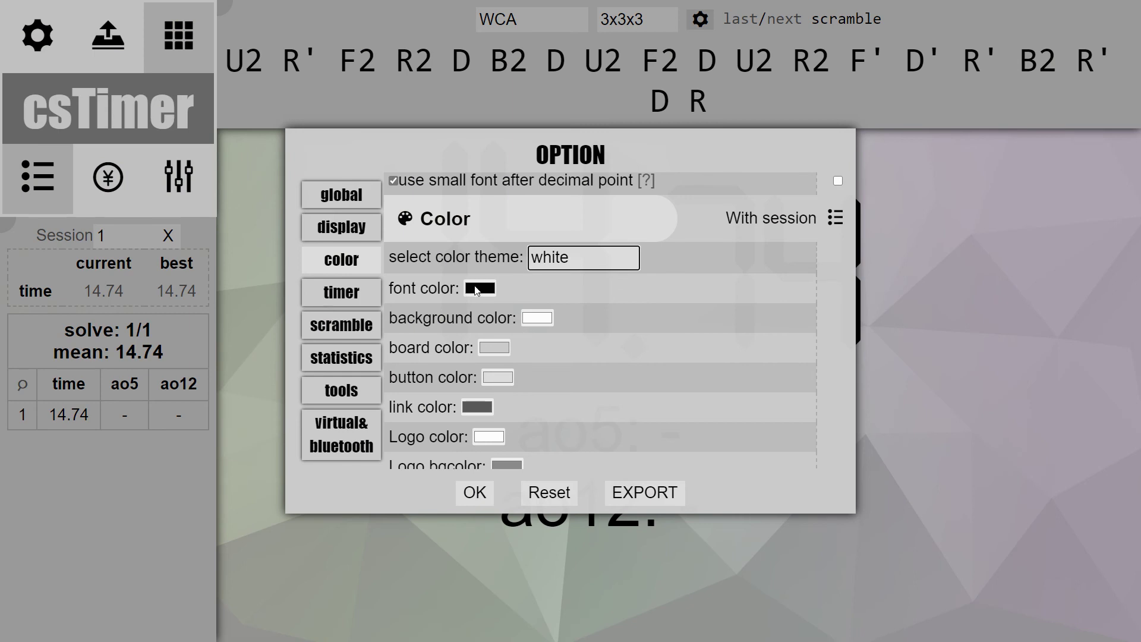
left_click(549, 316)
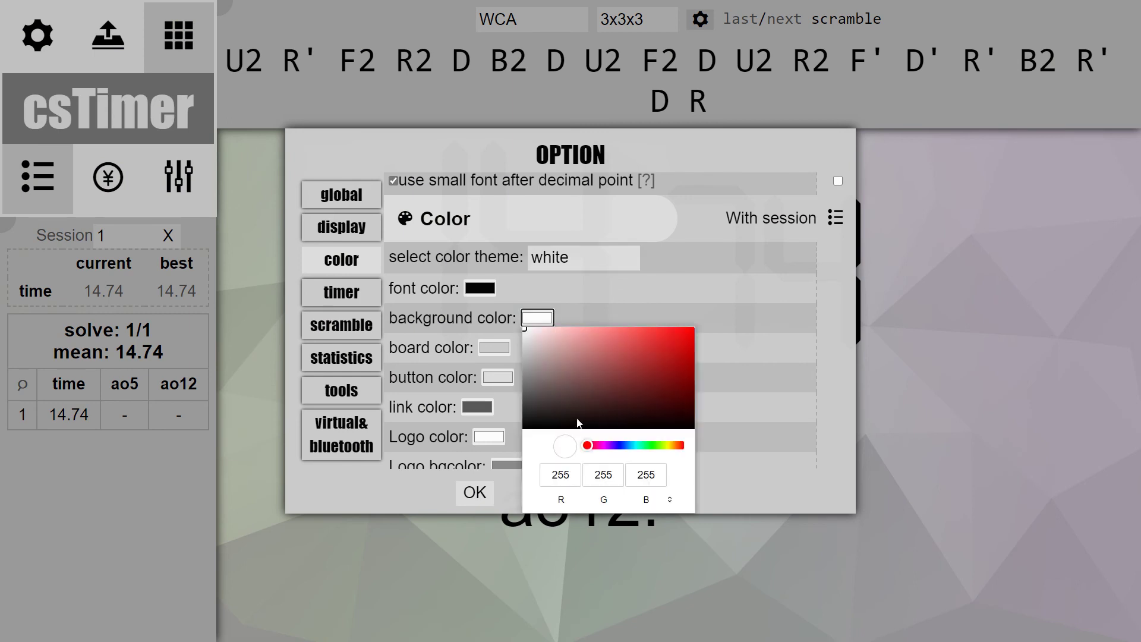
left_click_drag(586, 447, 637, 455)
left_click_drag(583, 327, 708, 316)
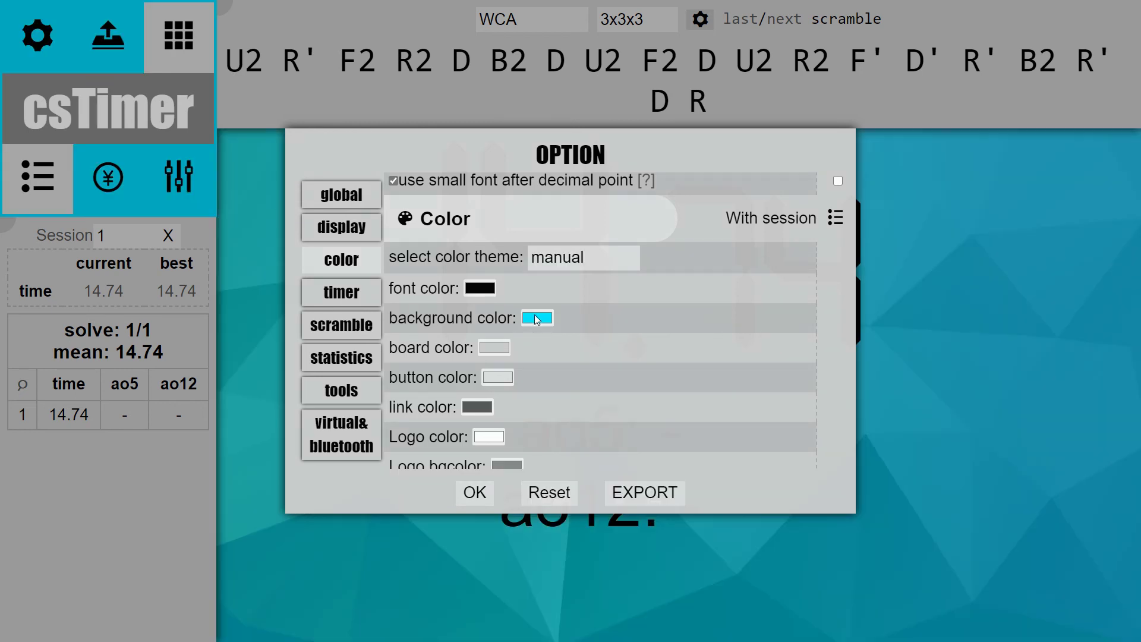
Lighten the board colour to near-white 235,235,235.
left_click(494, 349)
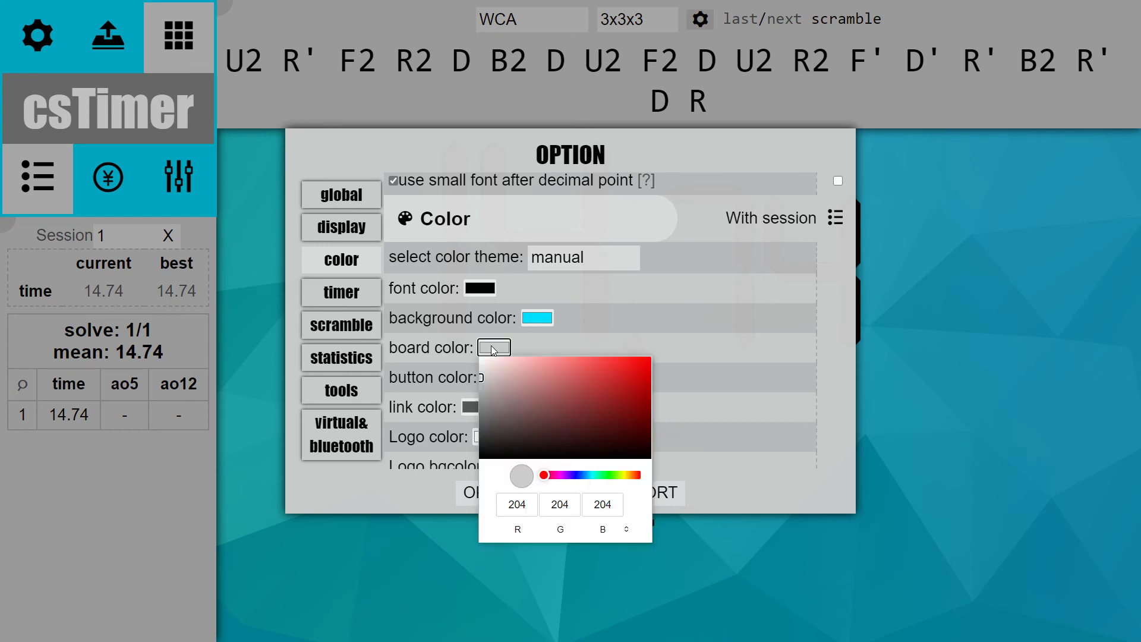
left_click(475, 376)
right_click(476, 376)
left_click(540, 427)
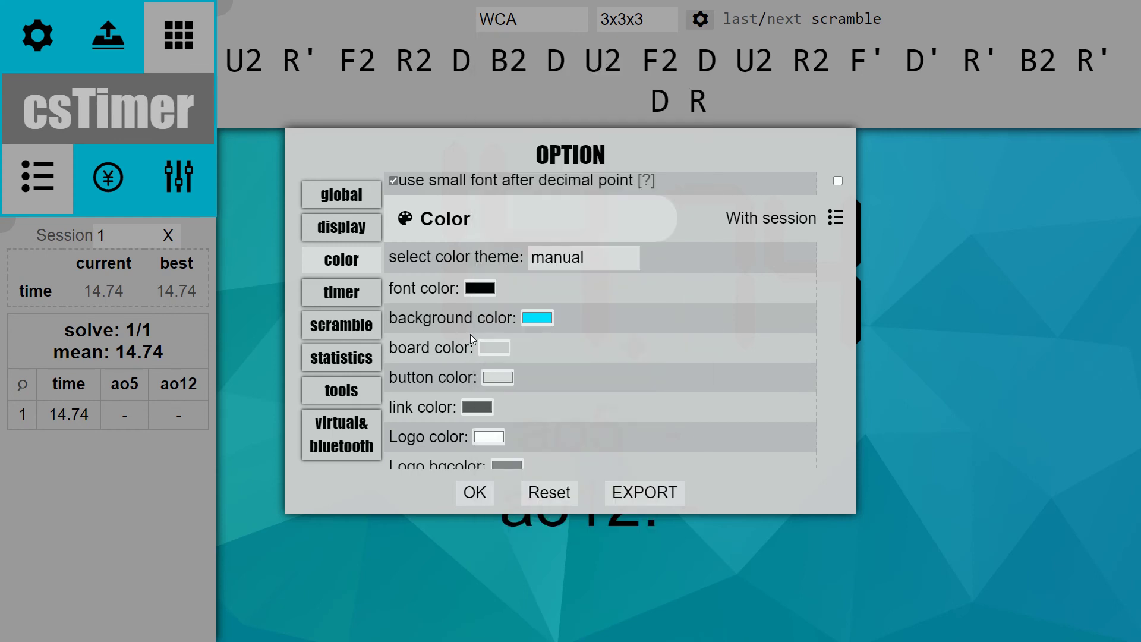
left_click(484, 346)
left_click_drag(480, 376, 479, 366)
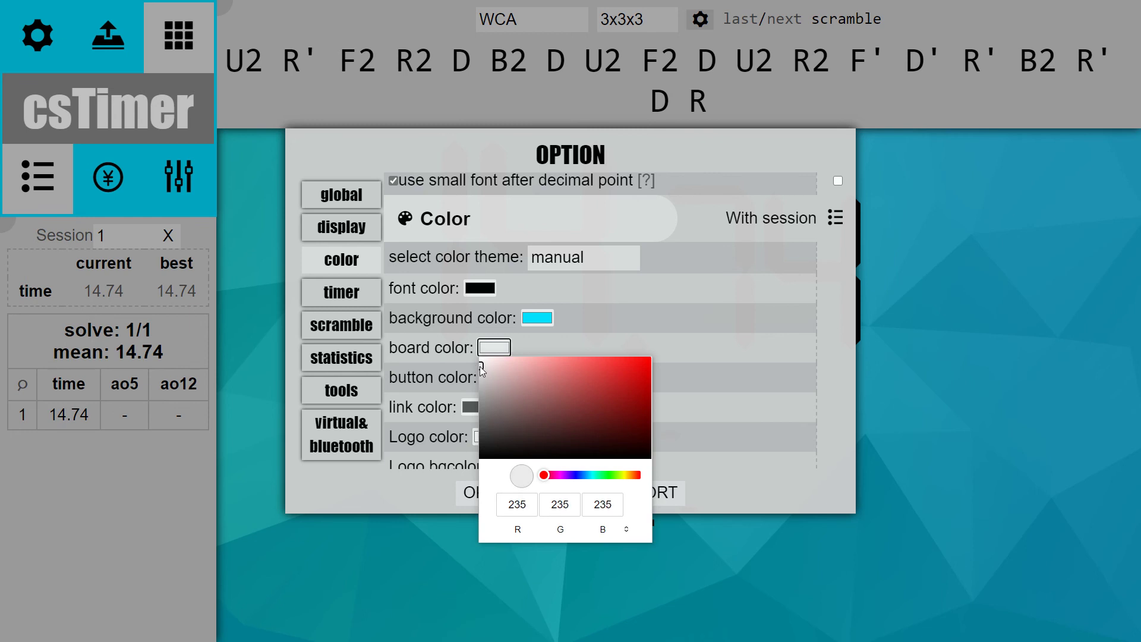
left_click(696, 406)
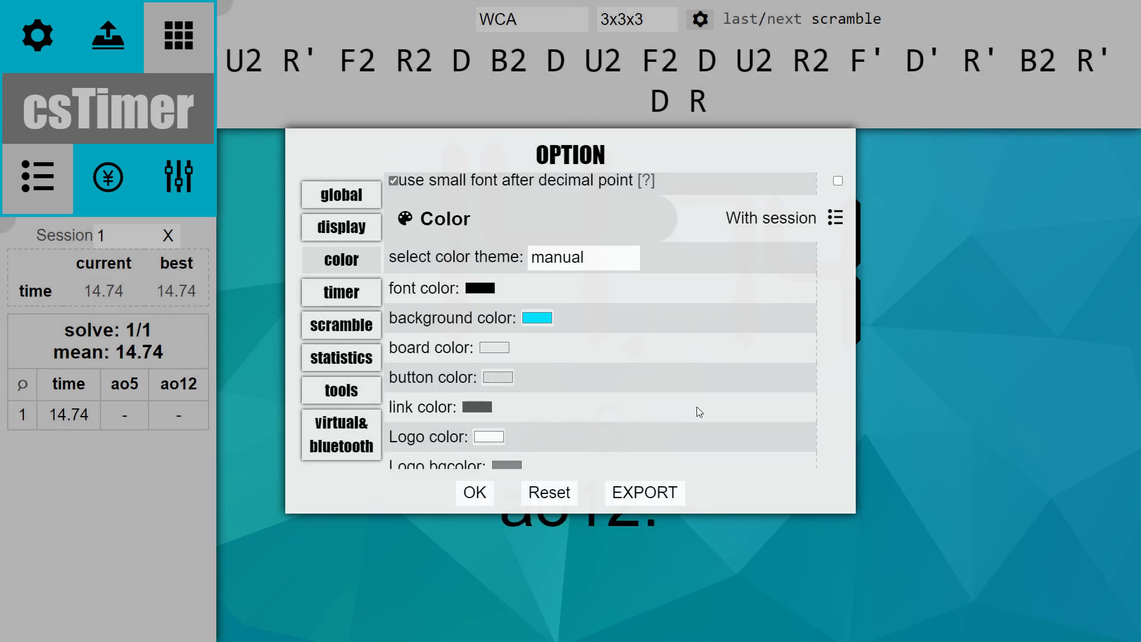
Set the button colour to vivid magenta 255,0,212.
left_click(498, 378)
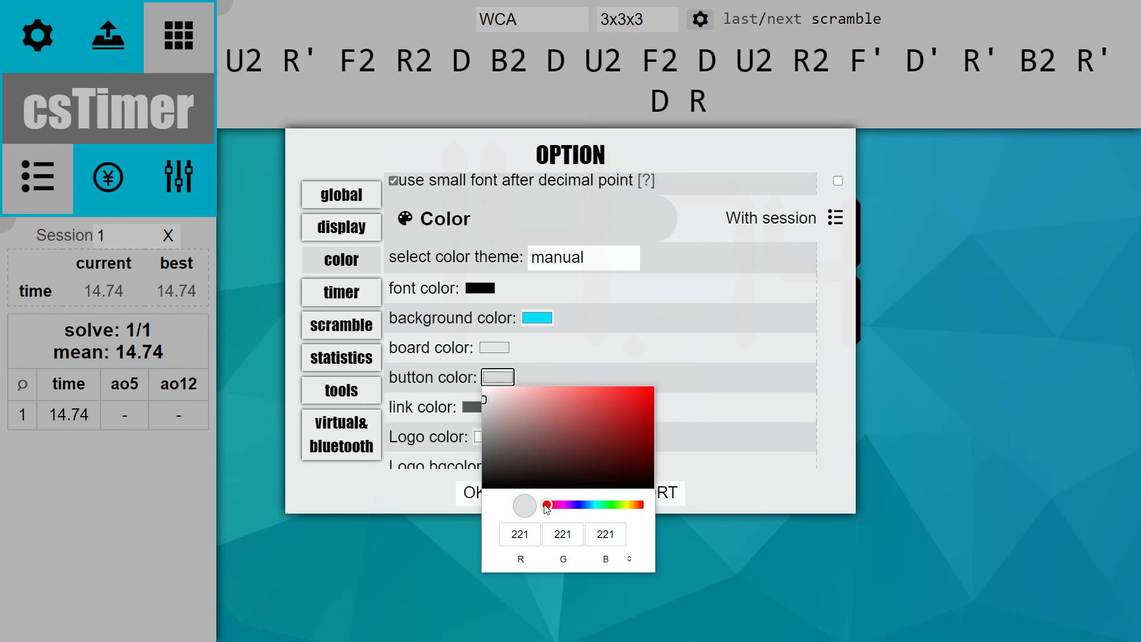
left_click_drag(547, 506, 565, 511)
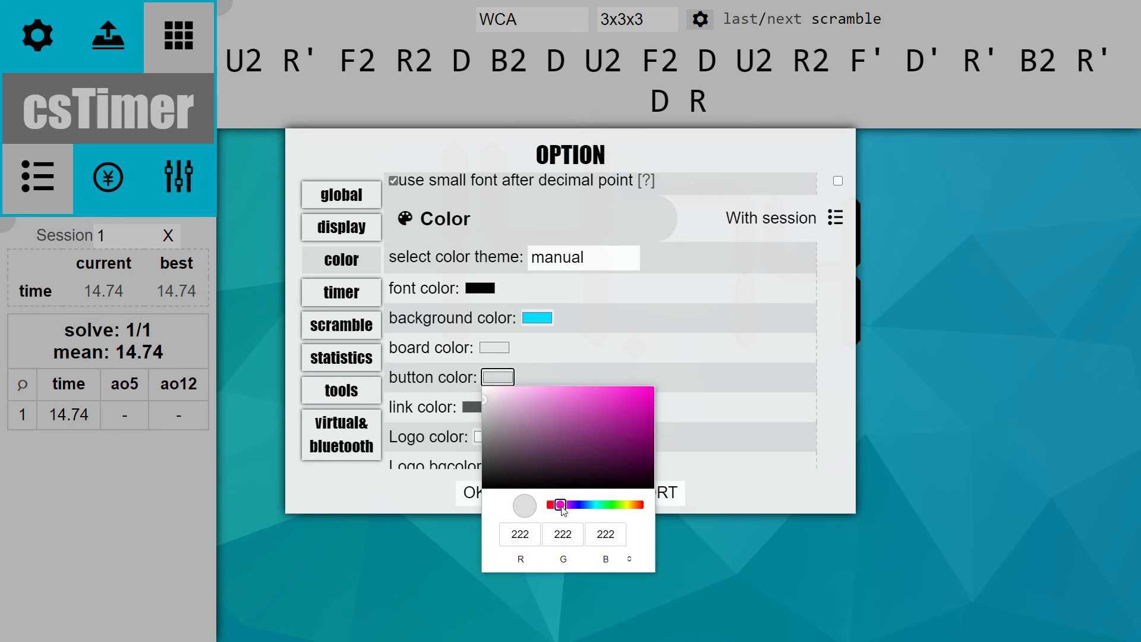
left_click_drag(538, 431, 661, 386)
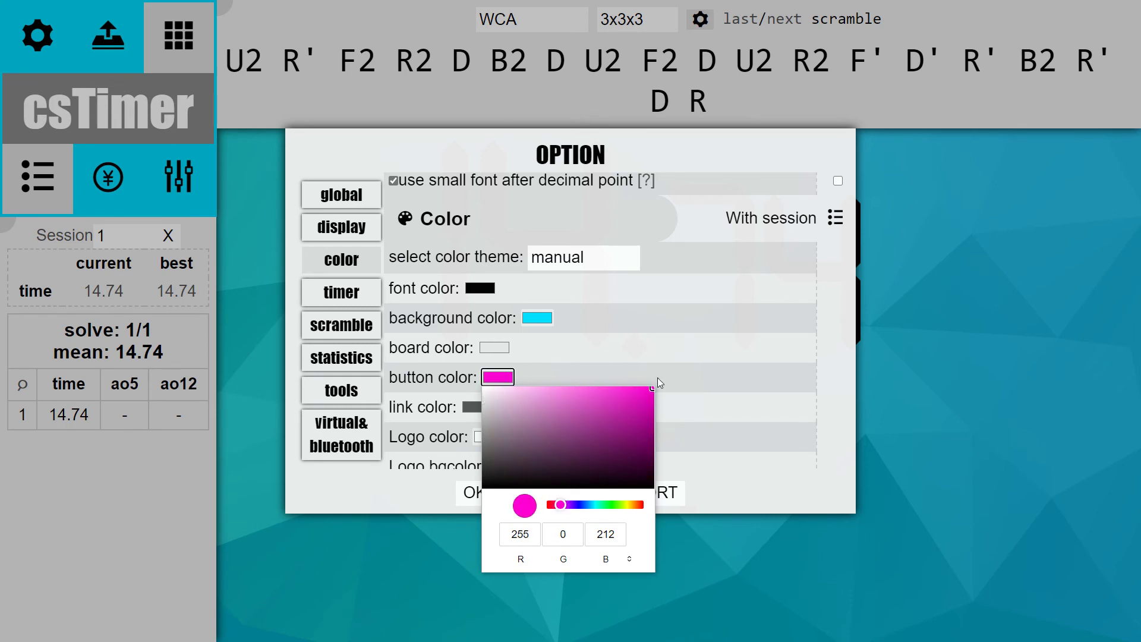
left_click(661, 384)
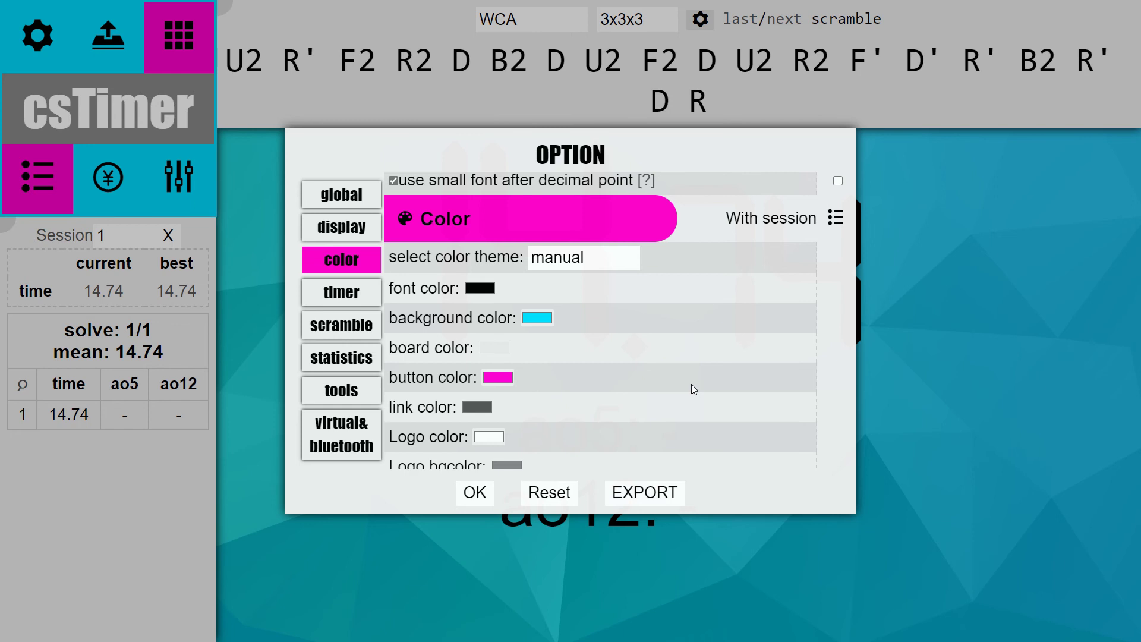
On the Timer settings page, try WCA inspection Except BLD, then revert it to Never.
scroll(691, 384, "down", 3)
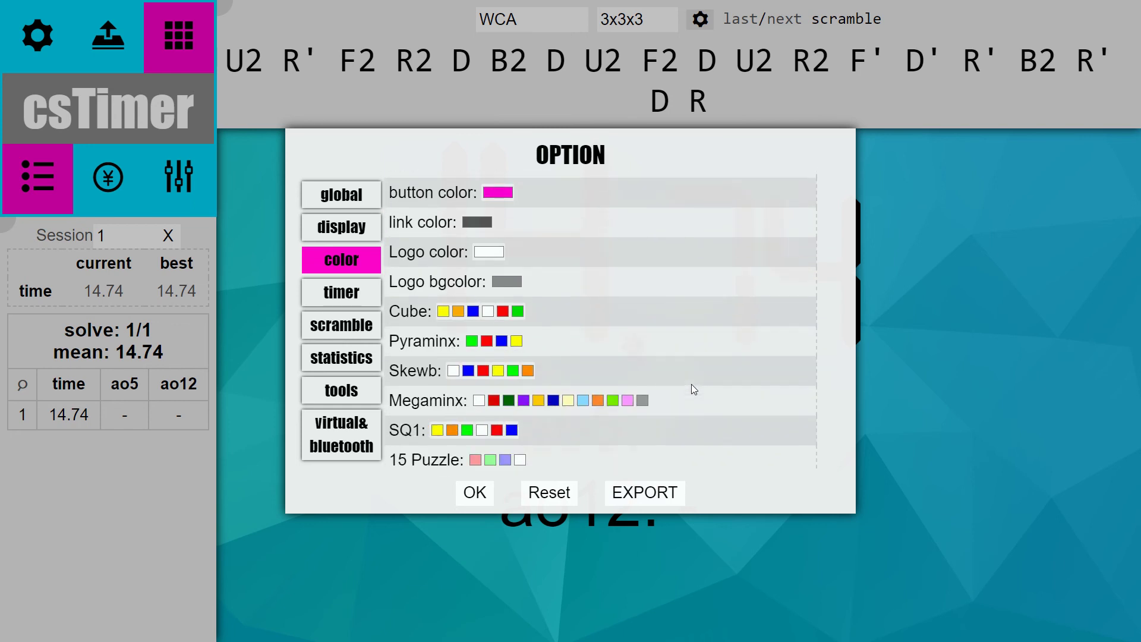
left_click(336, 300)
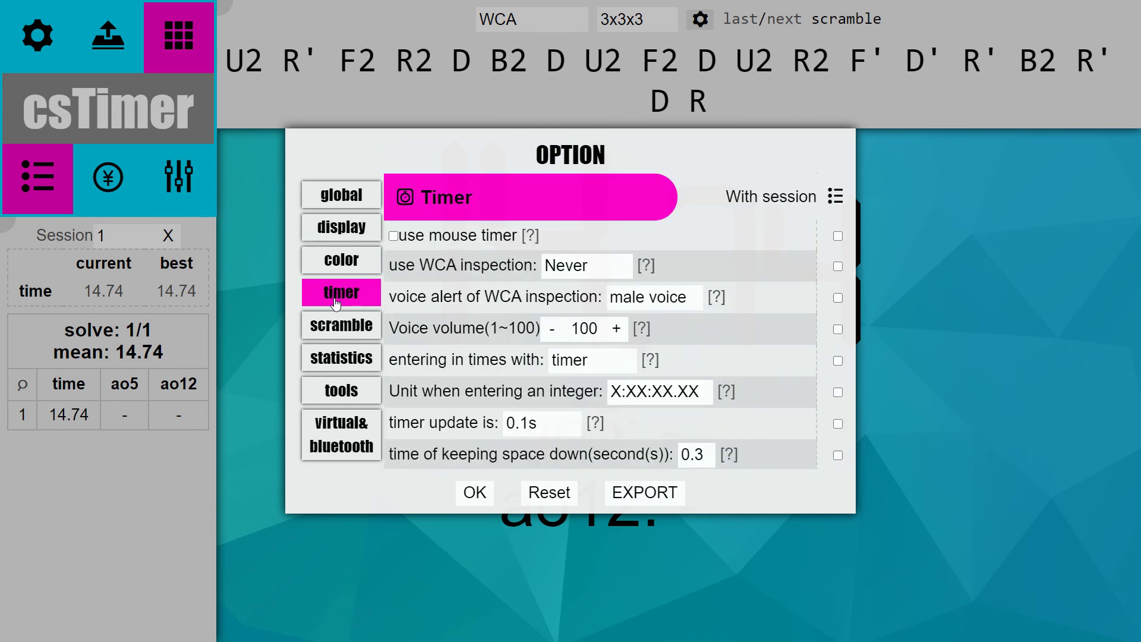
left_click(568, 281)
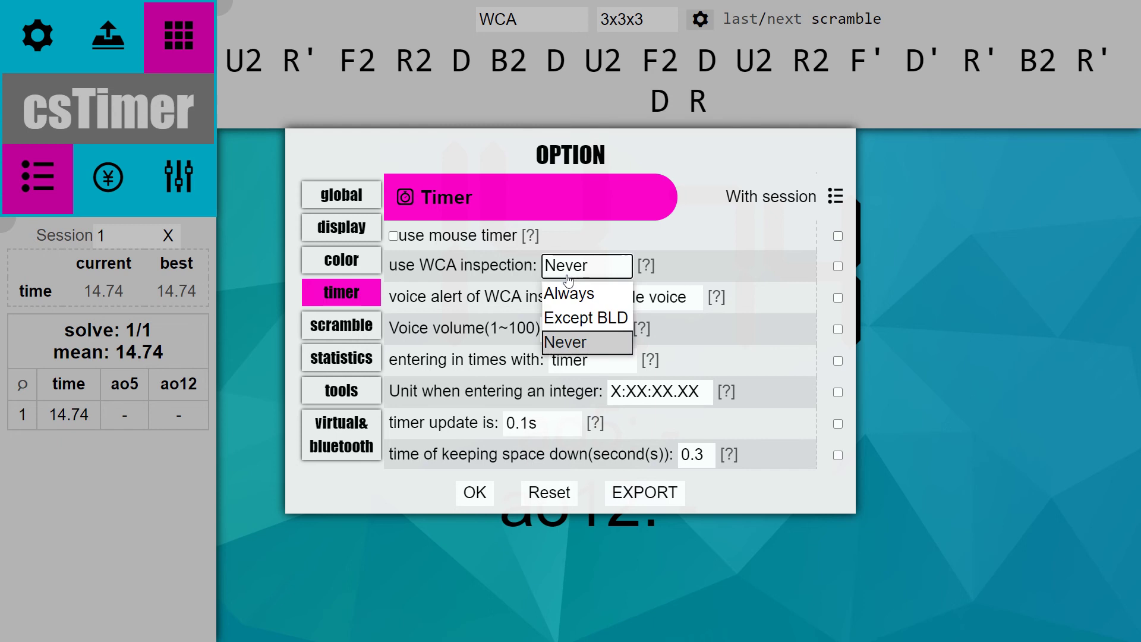
left_click(574, 322)
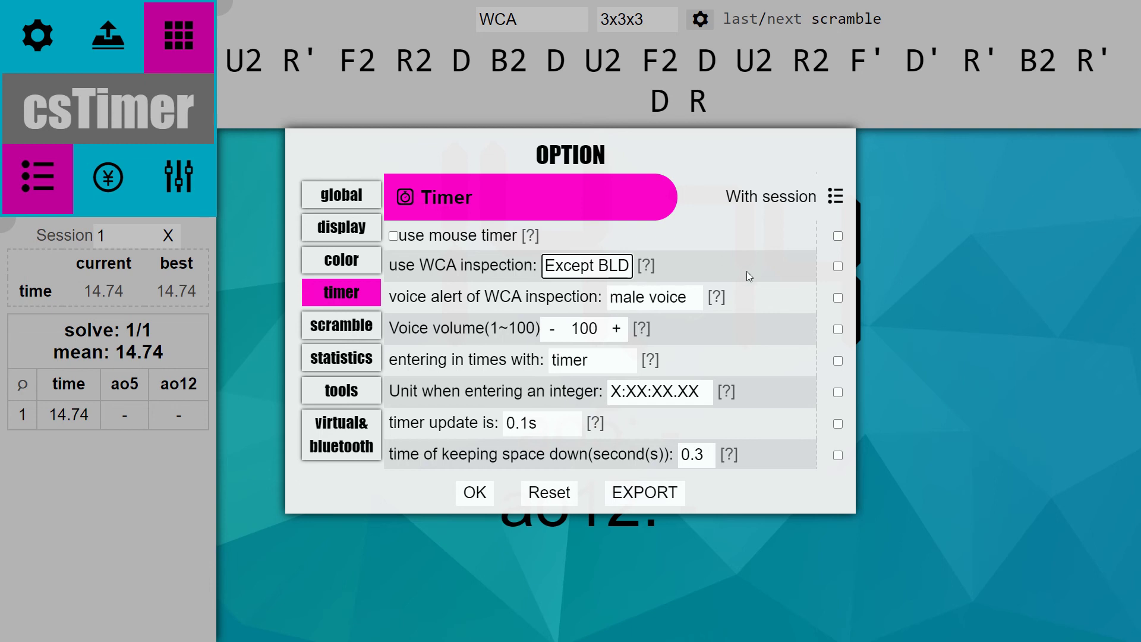
key("Up")
Lower the voice volume to 90.
right_click(765, 330)
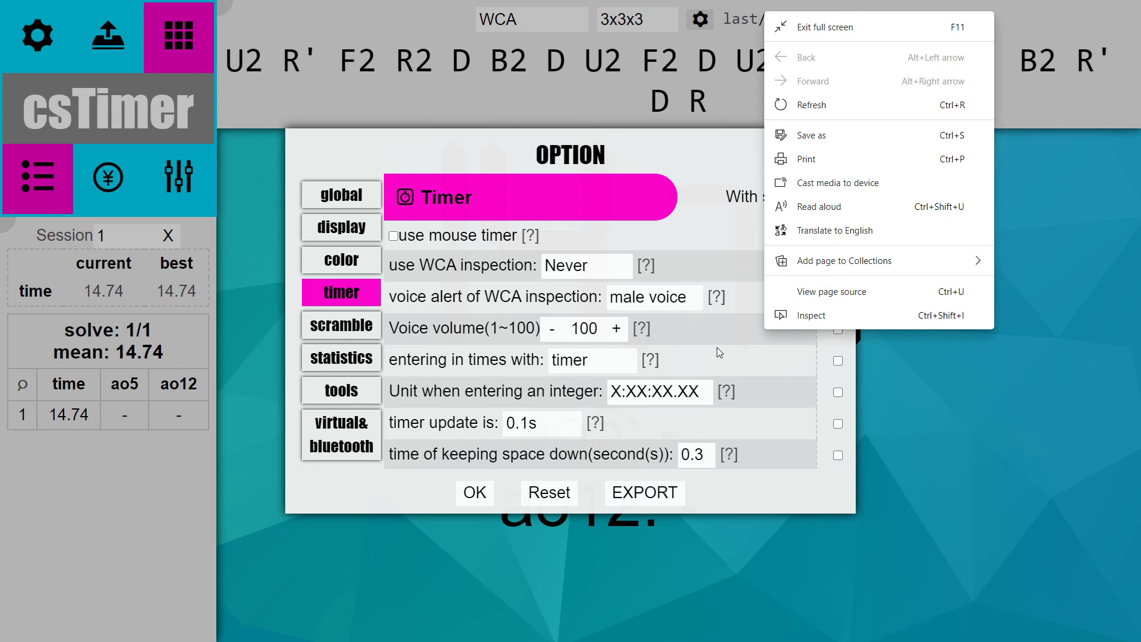
left_click(555, 329)
left_click(555, 330)
left_click(555, 330)
left_click(555, 330)
left_click(555, 331)
left_click(554, 331)
left_click(554, 330)
left_click(554, 331)
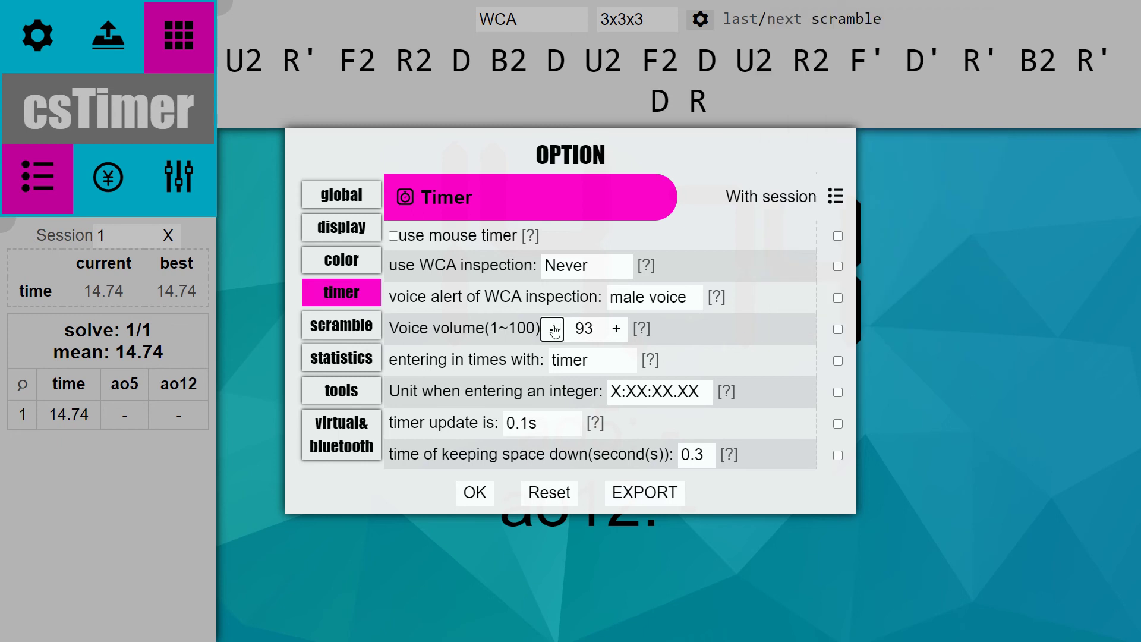
left_click(554, 330)
left_click(554, 330)
left_click(555, 331)
Set timer update to none and the space-hold time to 0.55 seconds.
scroll(724, 347, "down", 1)
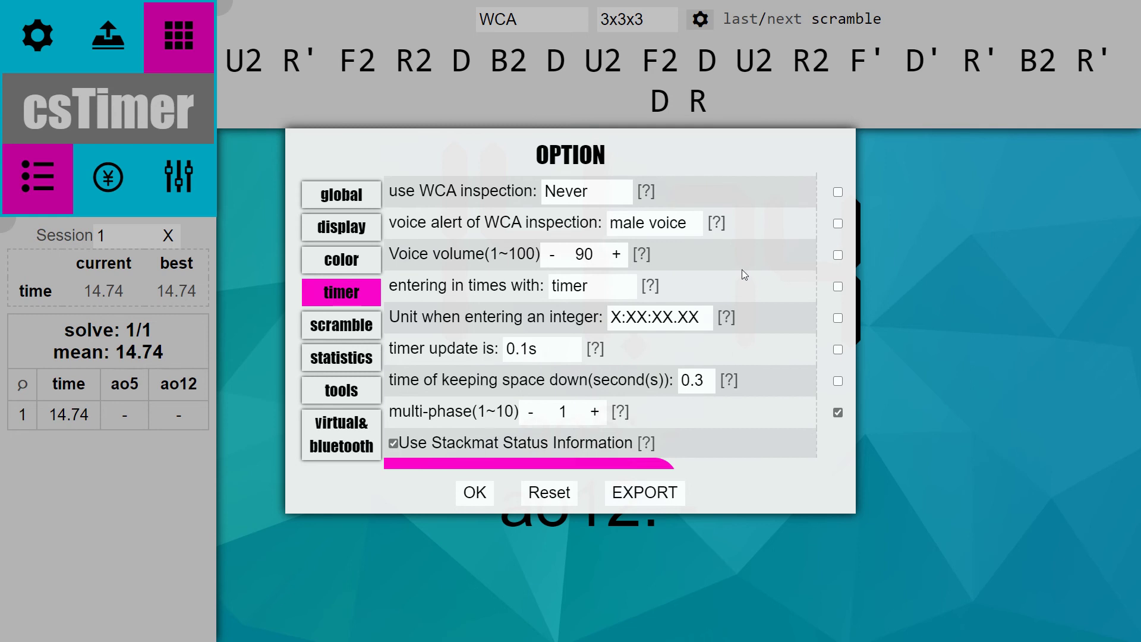
scroll(752, 277, "down", 1)
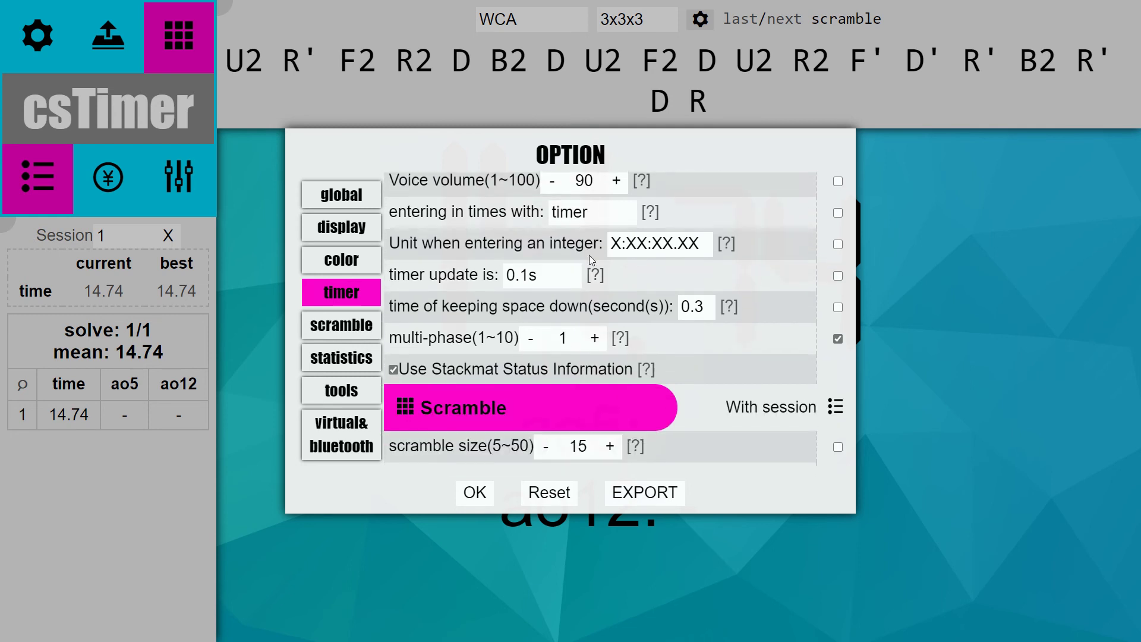
left_click(556, 288)
left_click(541, 400)
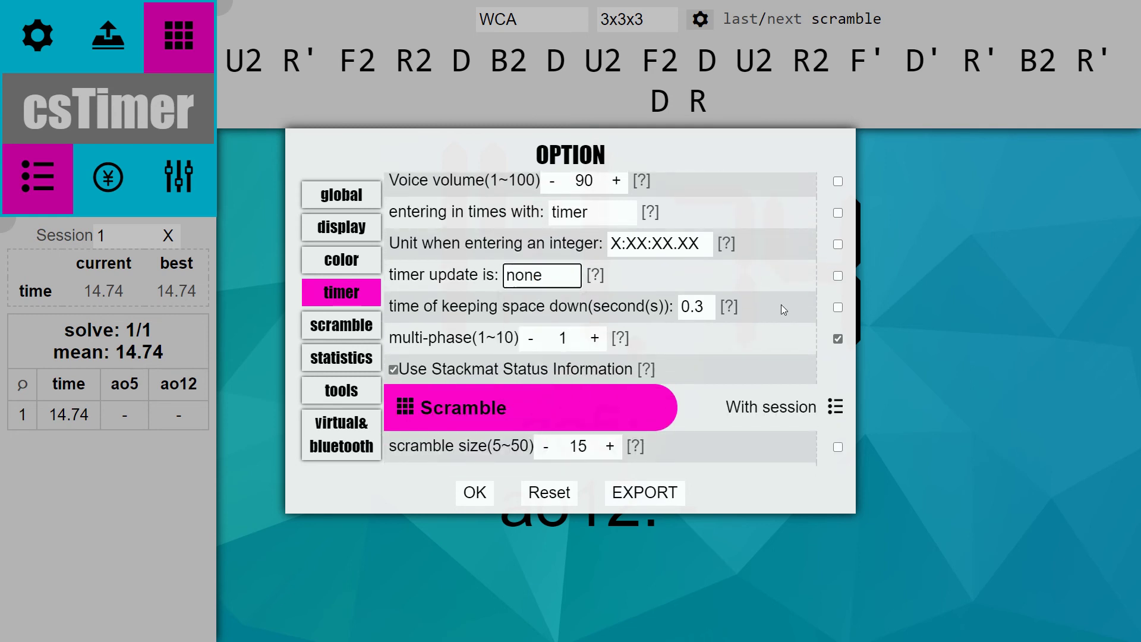
right_click(791, 237)
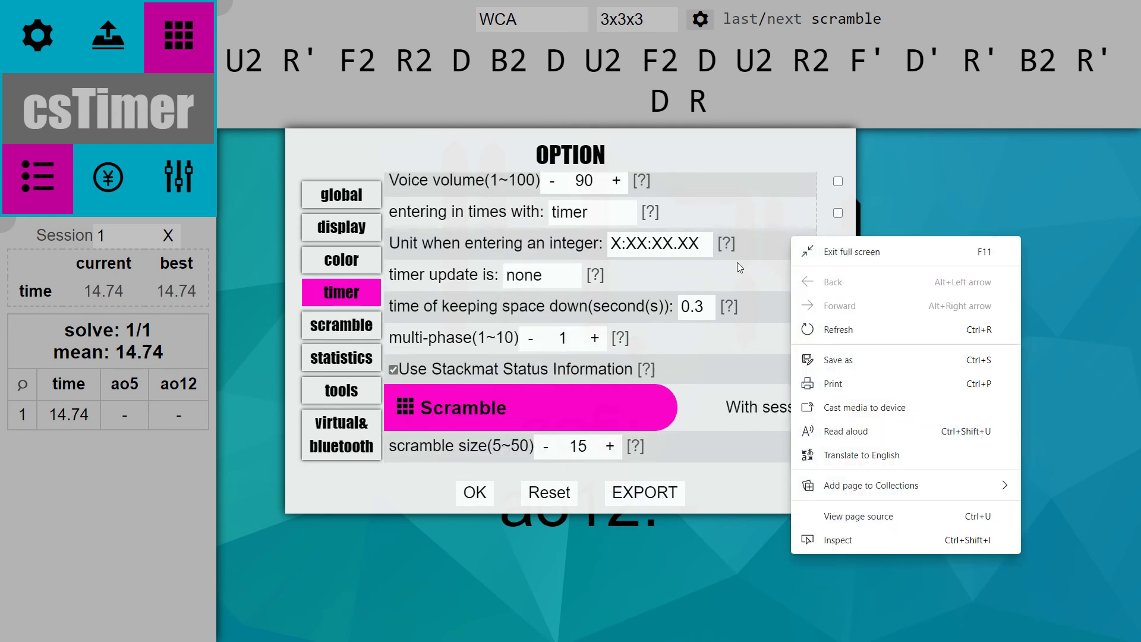
left_click(743, 351)
left_click(697, 306)
left_click(693, 382)
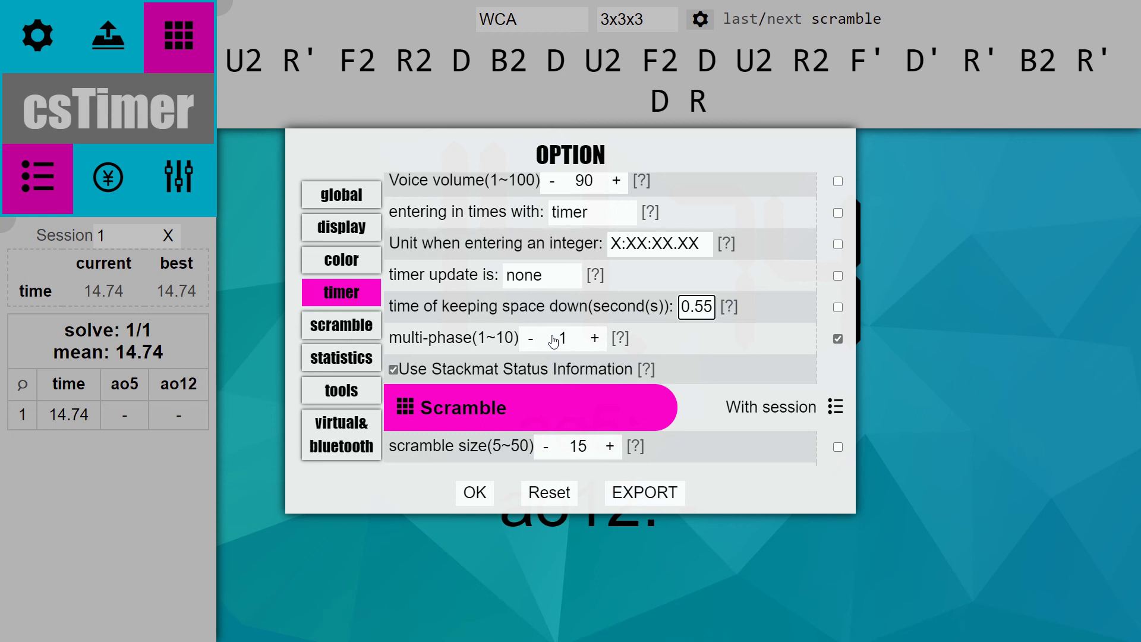
Adjust the multi-phase count with +/- and leave it at 4.
left_click(594, 339)
left_click(594, 340)
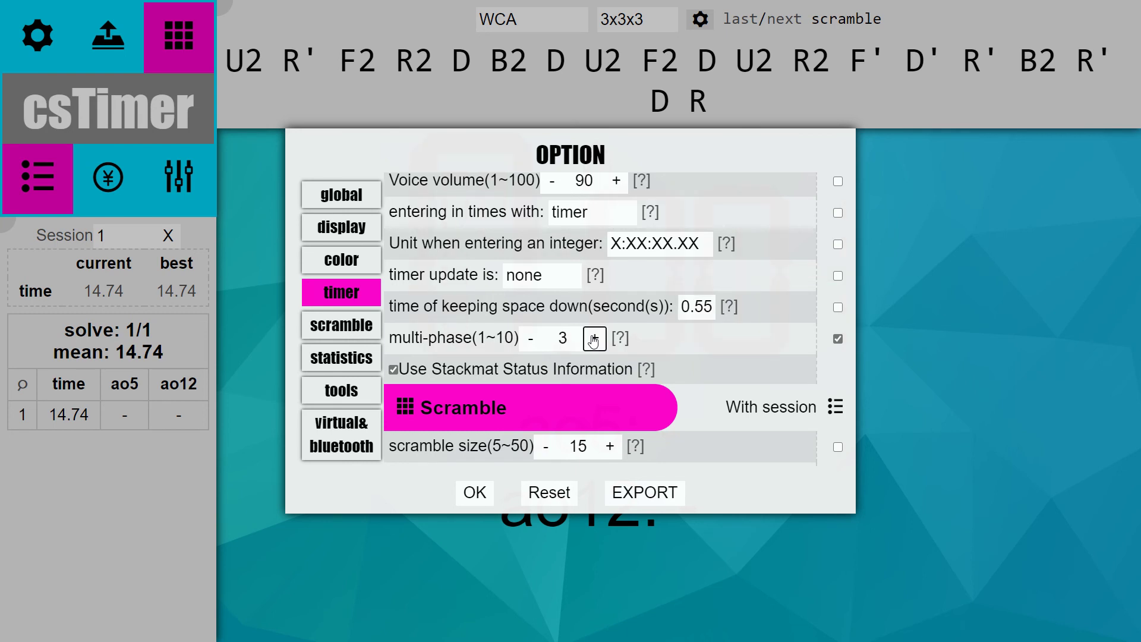
left_click(594, 339)
left_click(594, 339)
left_click(535, 338)
left_click(531, 339)
left_click(530, 339)
left_click(530, 339)
left_click(595, 338)
left_click(595, 338)
left_click(595, 338)
In Statistics settings, make list 1 a mean of 3 (mo3).
scroll(680, 337, "down", 3)
left_click(351, 325)
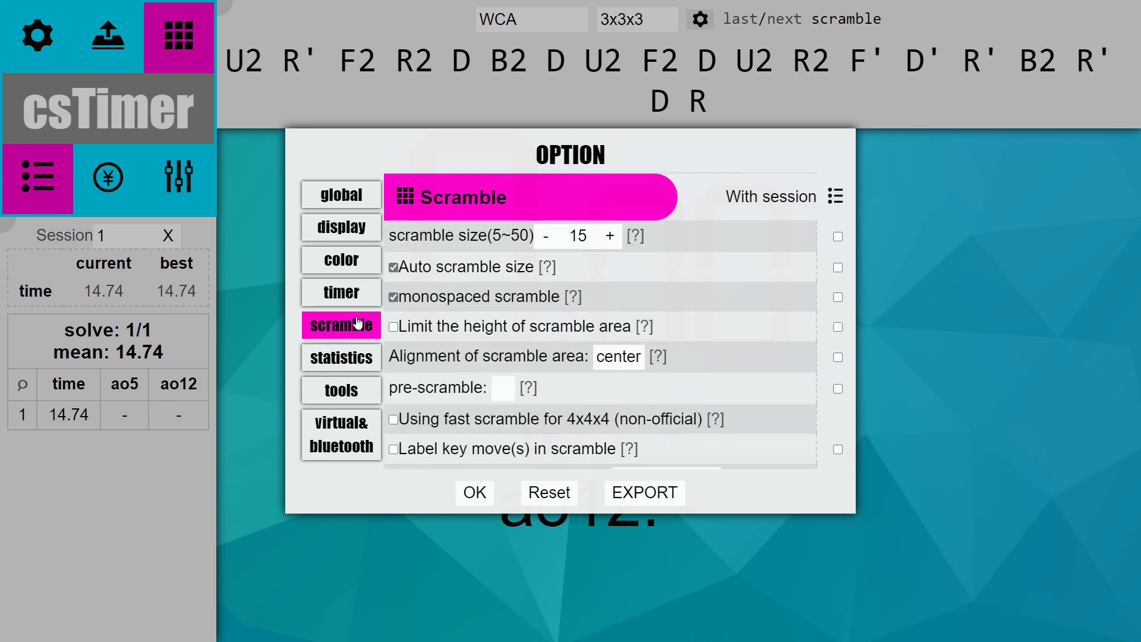
scroll(732, 289, "down", 2)
scroll(732, 289, "down", 10)
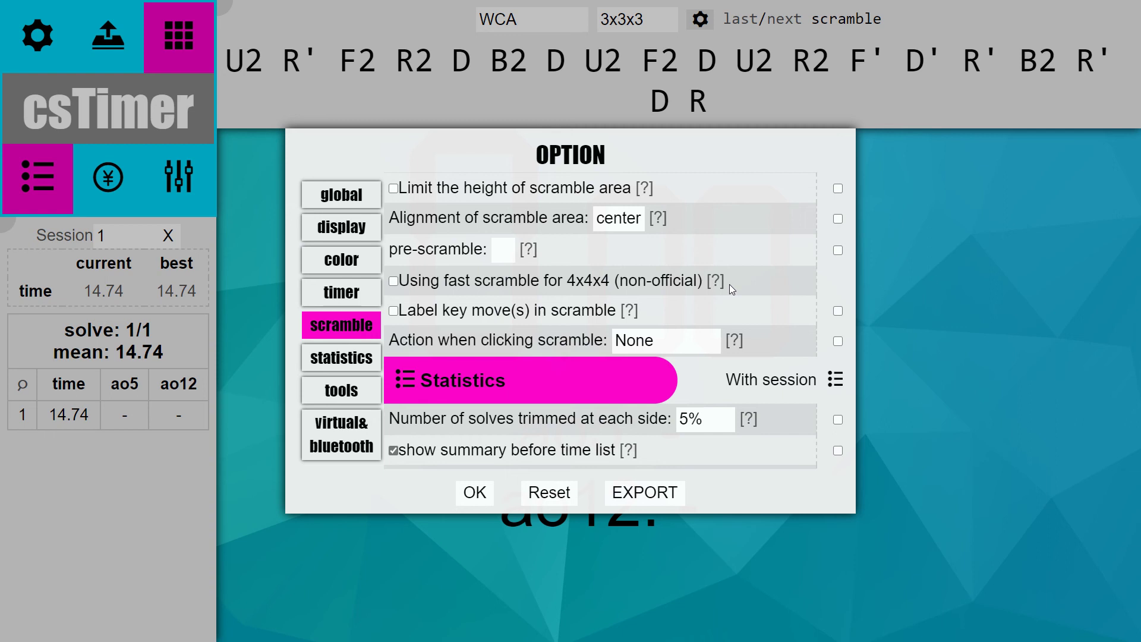
scroll(729, 284, "down", 6)
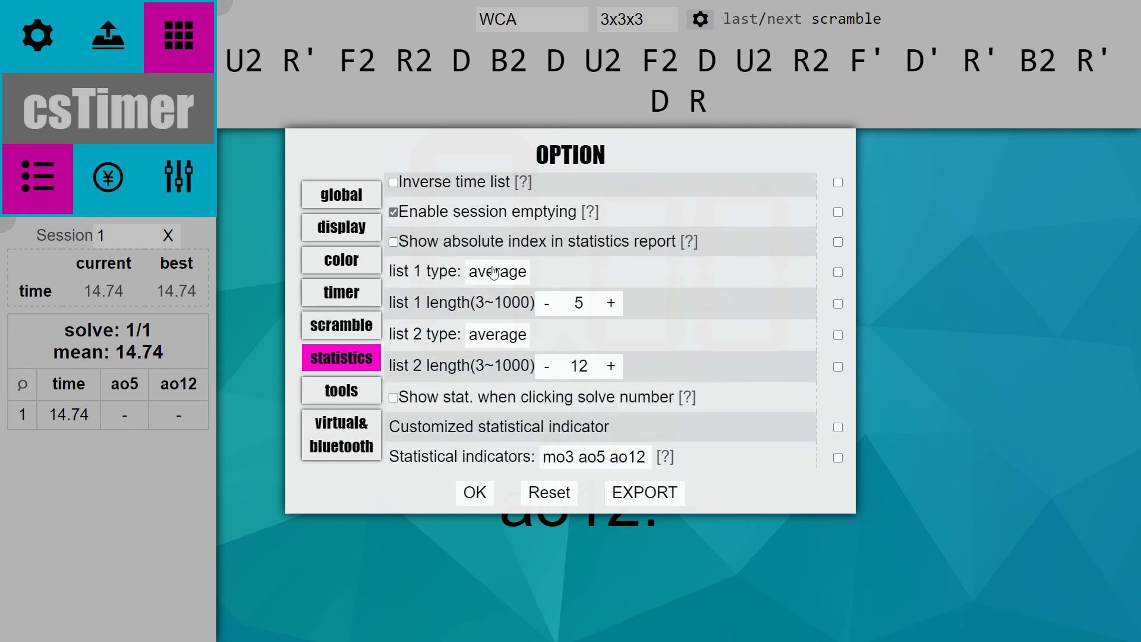
right_click(485, 268)
left_click(484, 274)
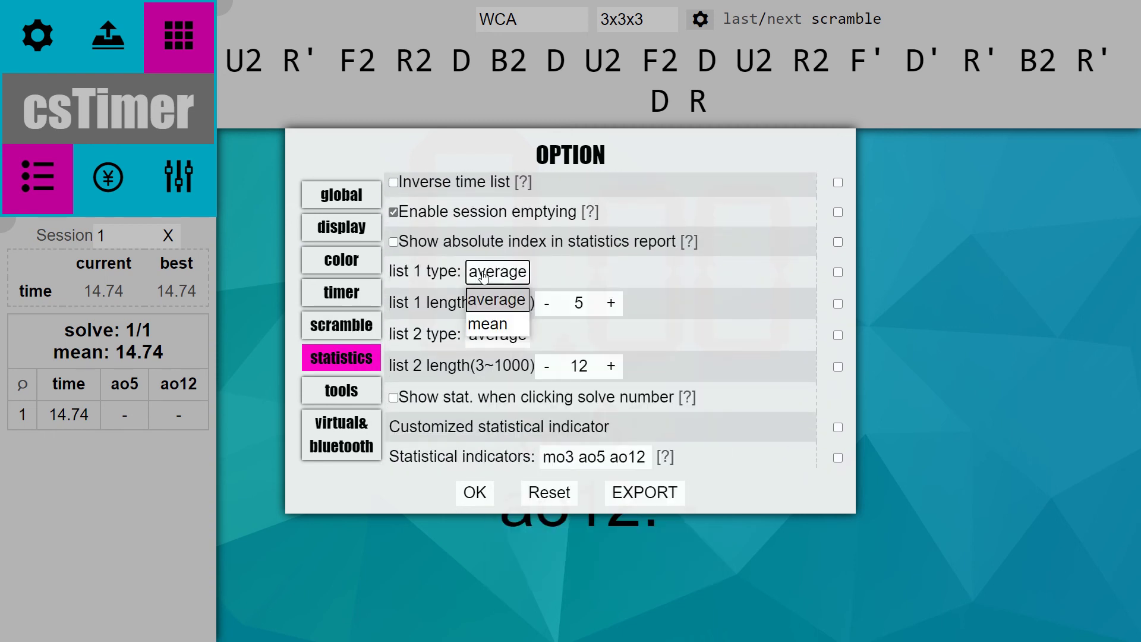
left_click(487, 324)
left_click(548, 304)
left_click(548, 305)
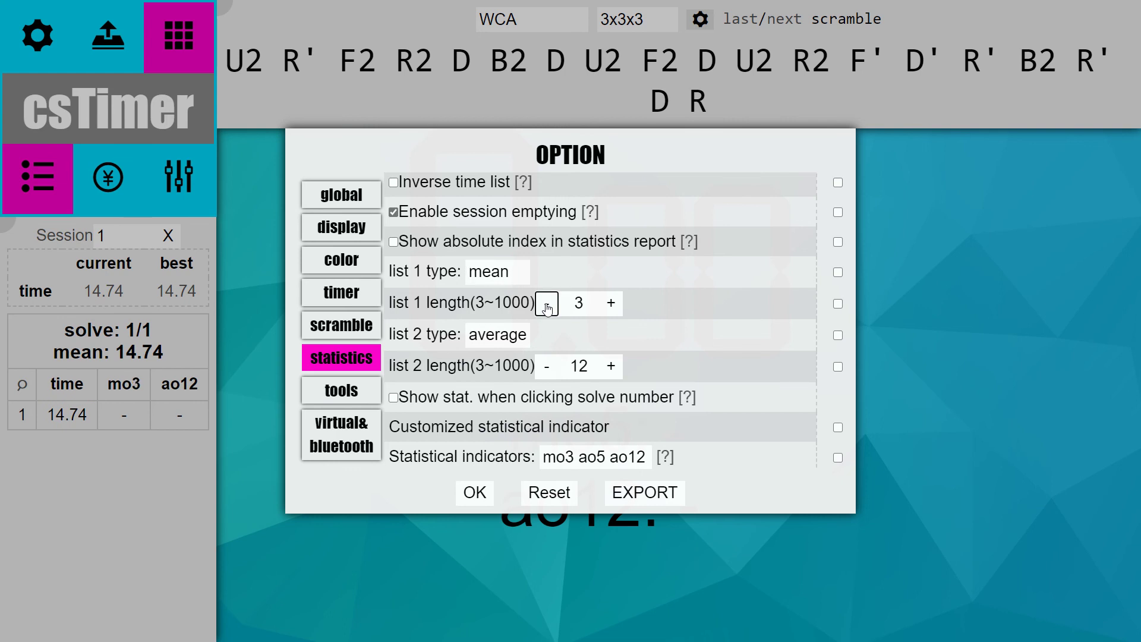
Keep list 2 as an average and shorten it to 5 solves (ao5).
left_click(499, 334)
left_click(503, 390)
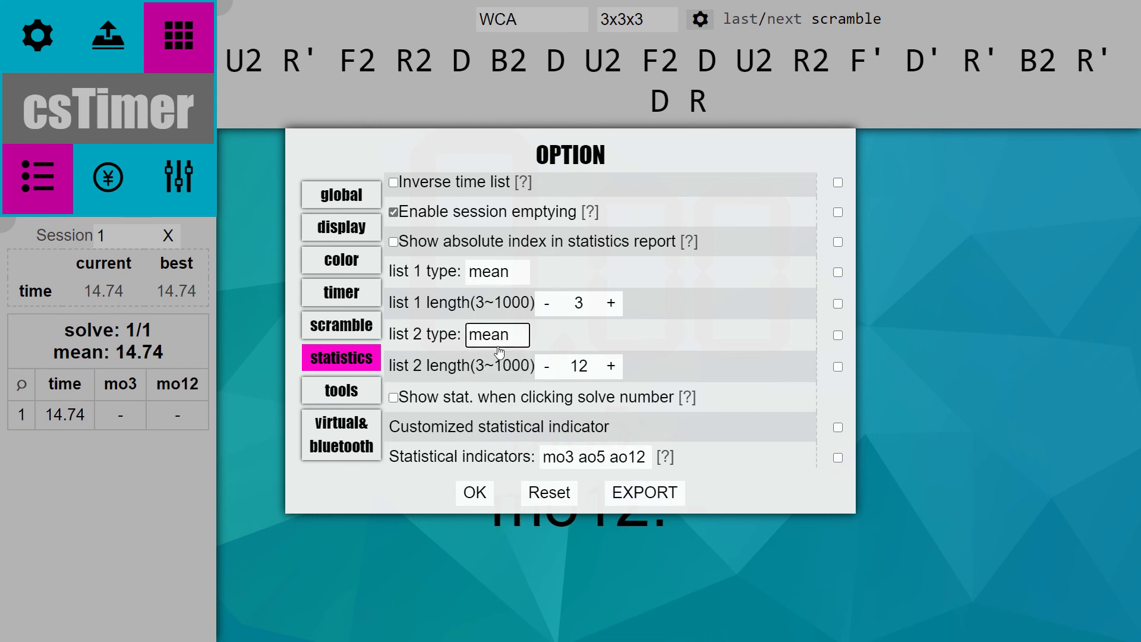
left_click(495, 336)
left_click(492, 364)
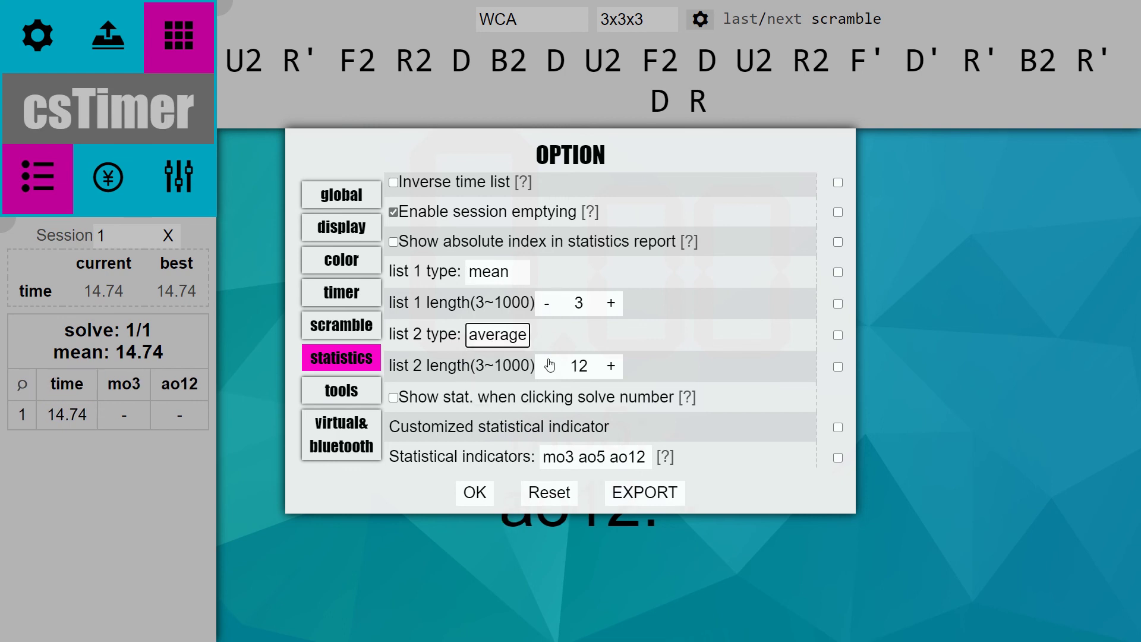
left_click(611, 366)
left_click(545, 367)
left_click(544, 369)
left_click(544, 369)
left_click(543, 368)
left_click(544, 369)
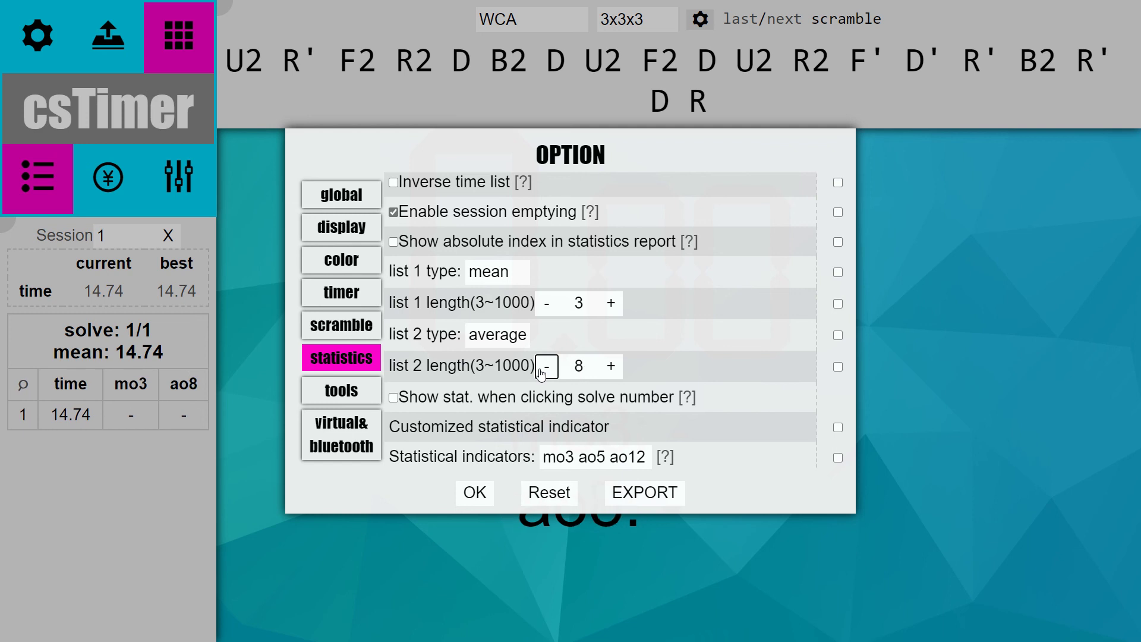
left_click(544, 369)
left_click(544, 368)
left_click(543, 369)
right_click(688, 348)
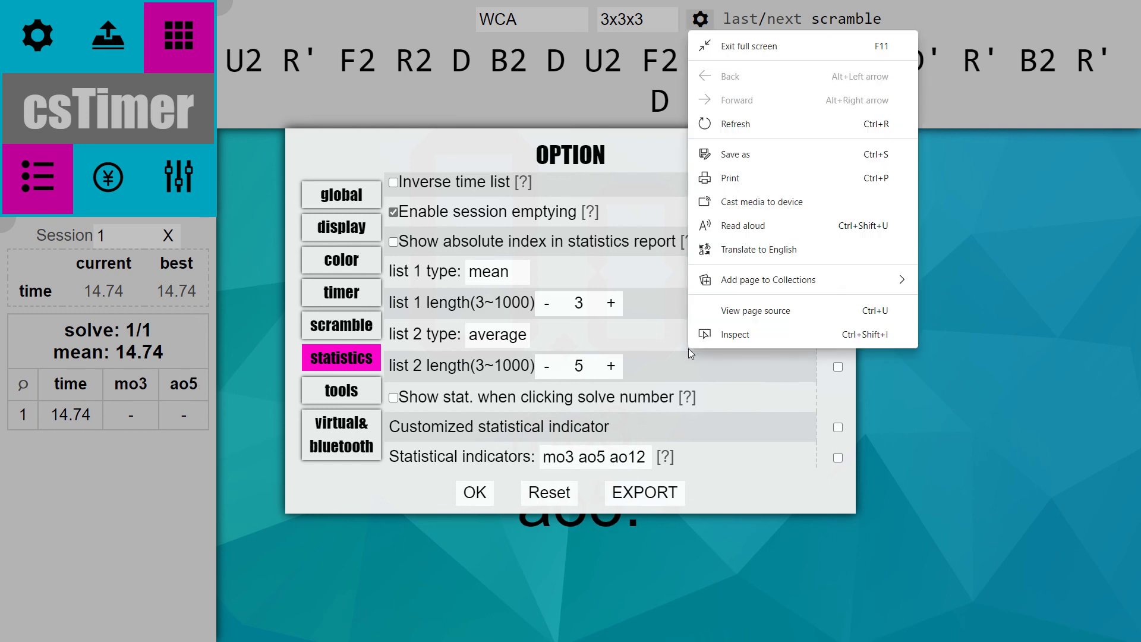
left_click(644, 383)
Scroll through the tools and virtual&bluetooth settings sections.
scroll(645, 386, "down", 5)
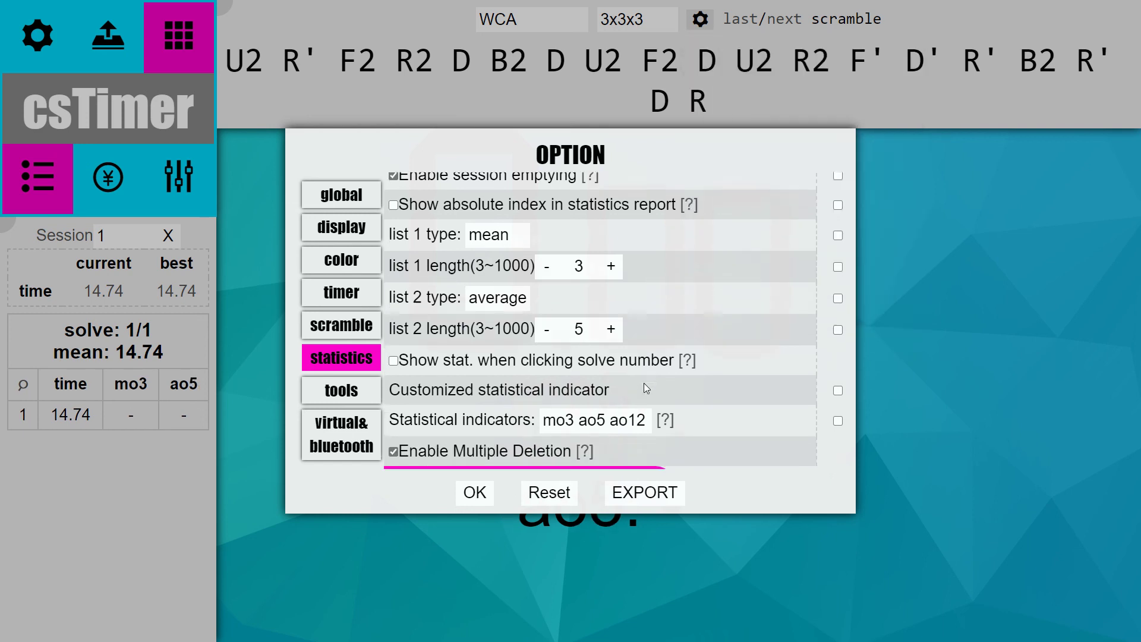
scroll(645, 387, "down", 1)
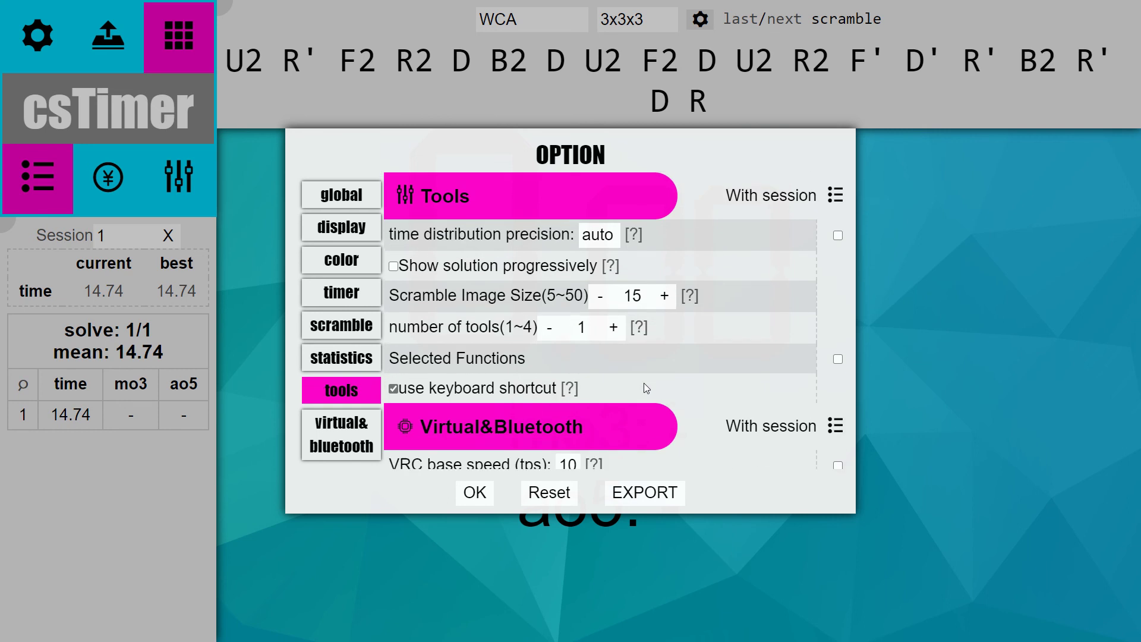
scroll(645, 388, "down", 6)
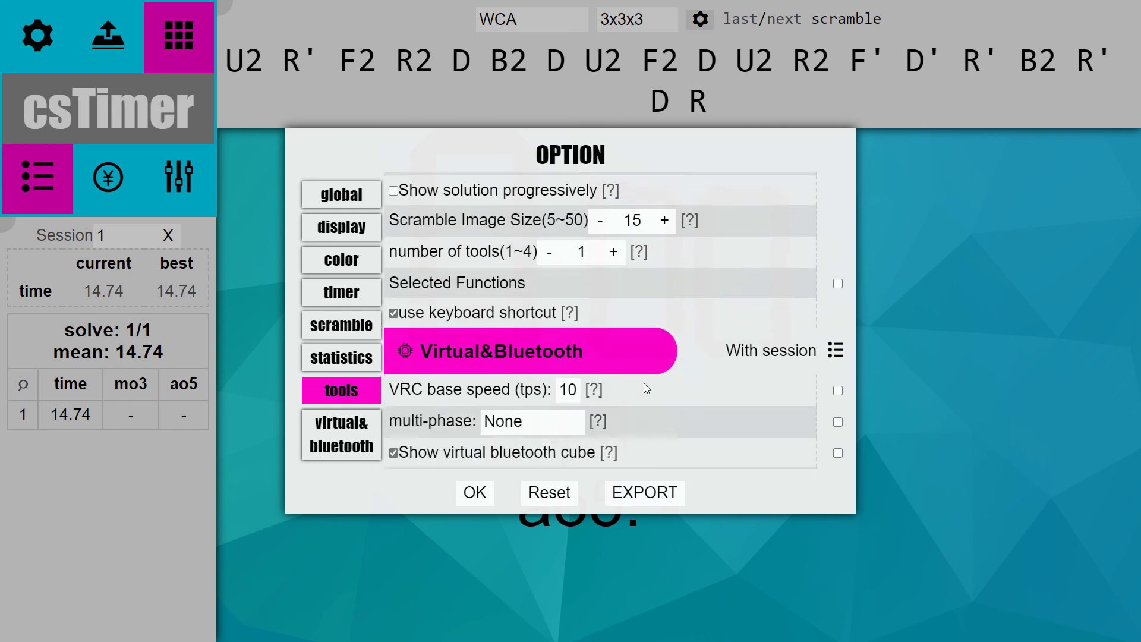
scroll(646, 388, "down", 1)
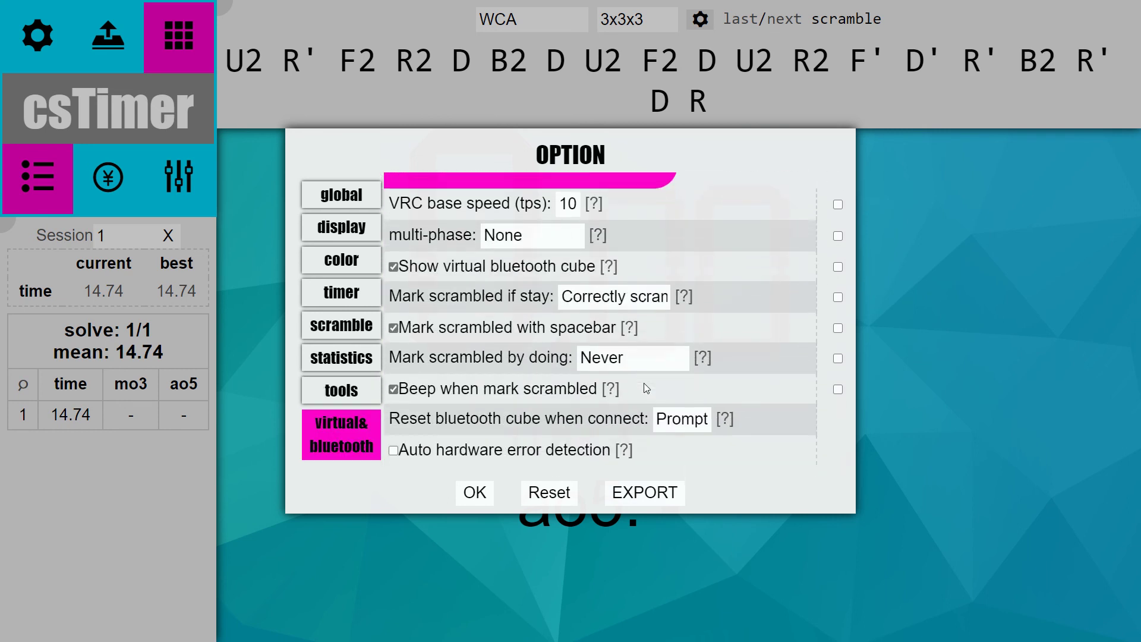
scroll(644, 383, "down", 2)
scroll(644, 383, "up", 3)
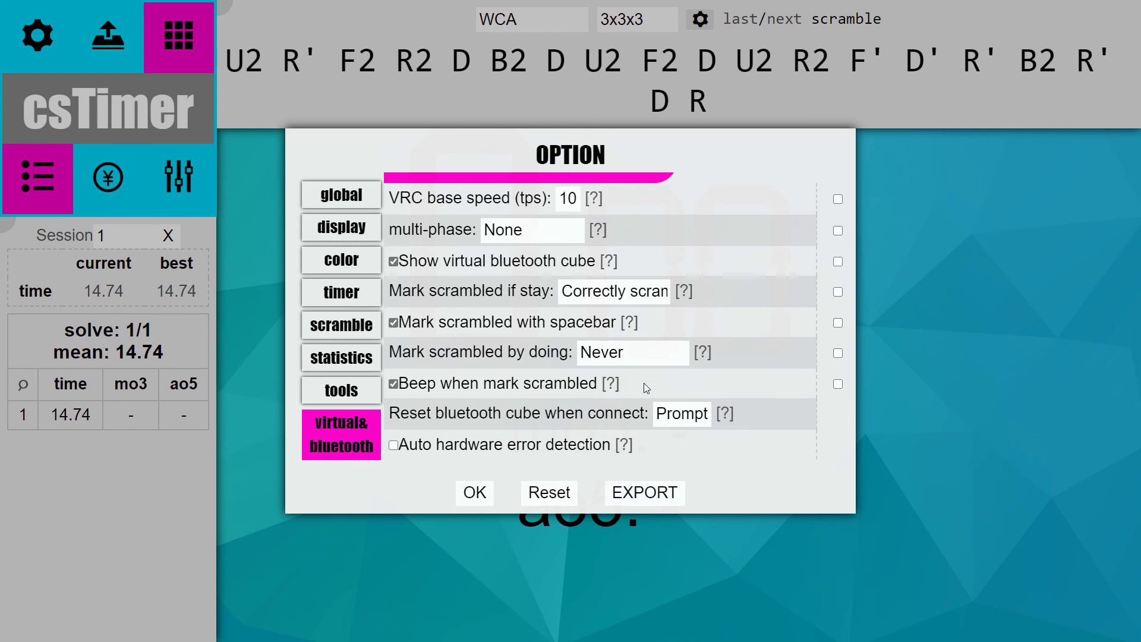
scroll(647, 388, "down", 2)
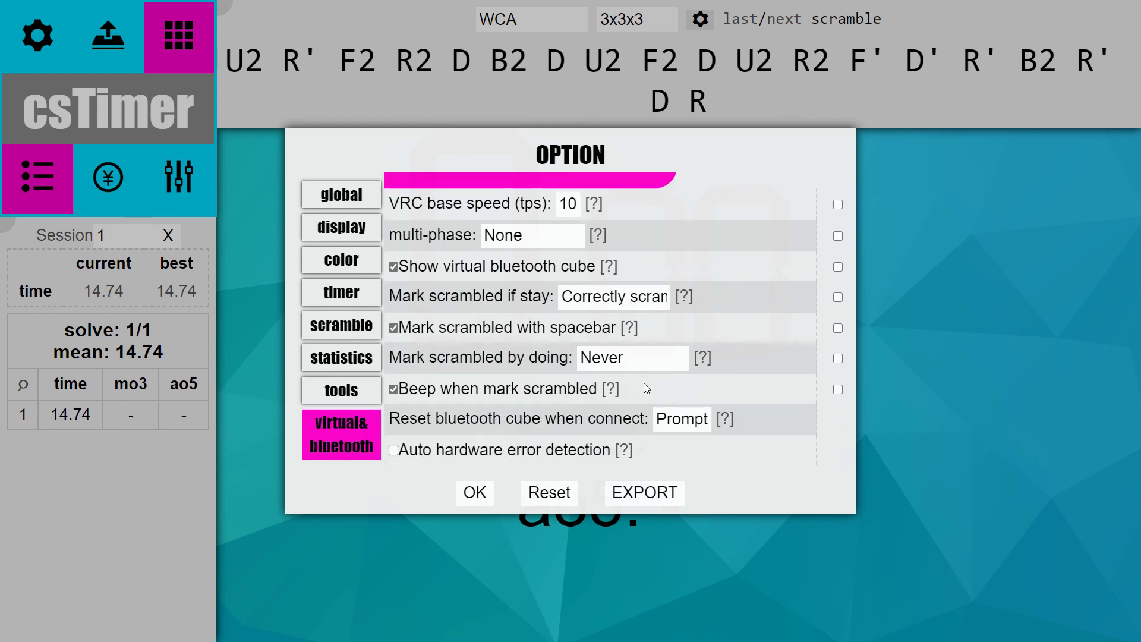
scroll(647, 388, "down", 2)
scroll(647, 388, "up", 3)
Leave the multi-phase method at None and save the options with OK.
left_click(504, 272)
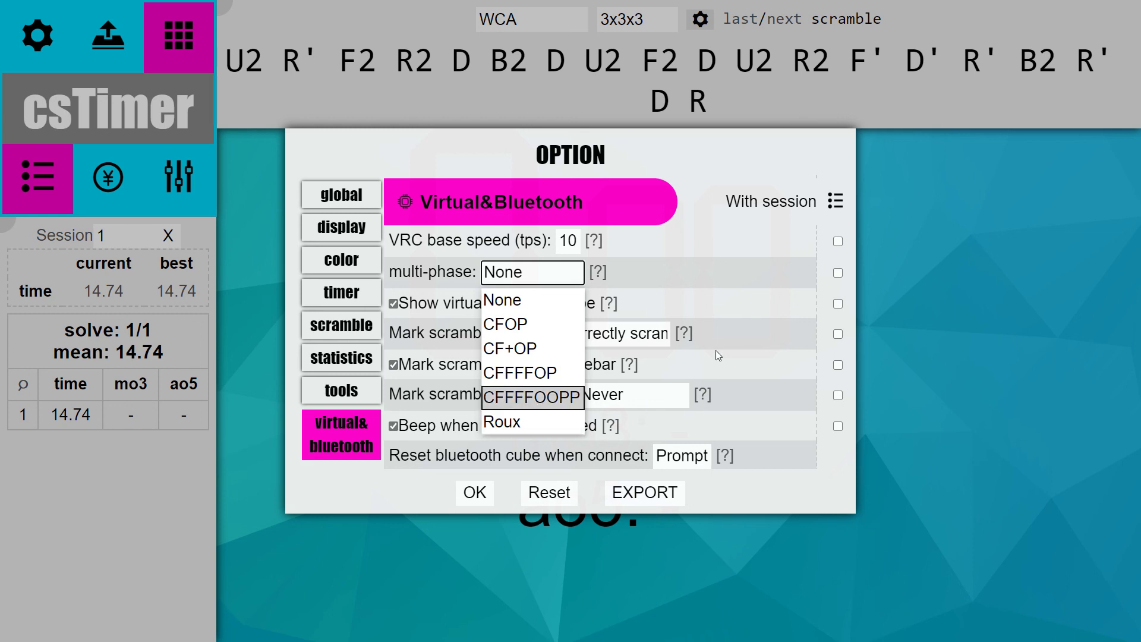
left_click(744, 357)
scroll(744, 359, "down", 3)
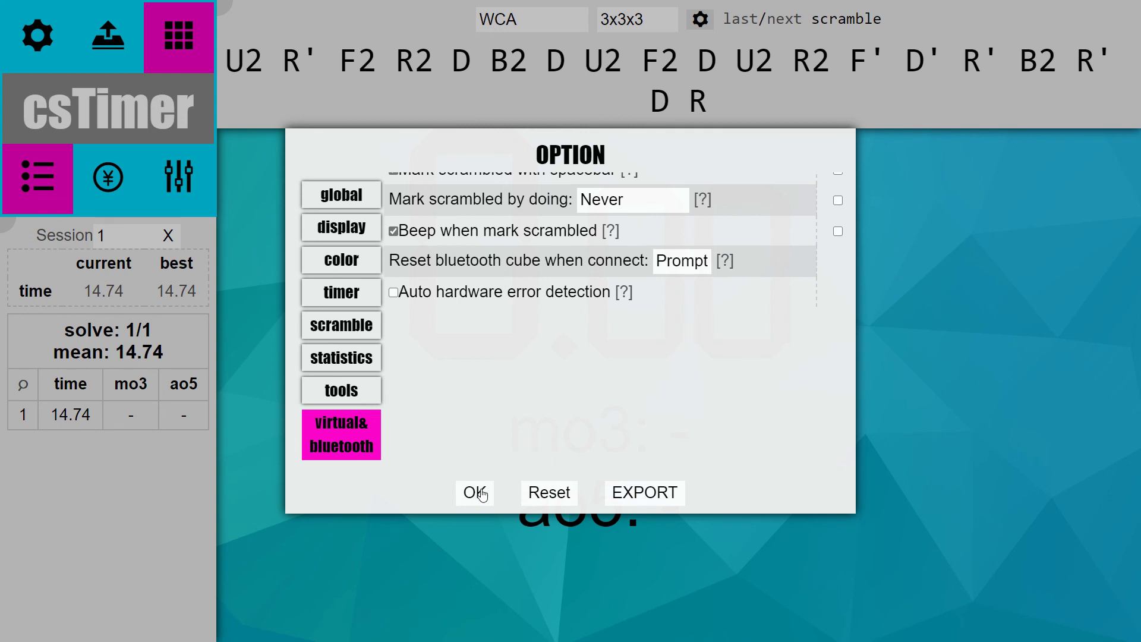
right_click(482, 495)
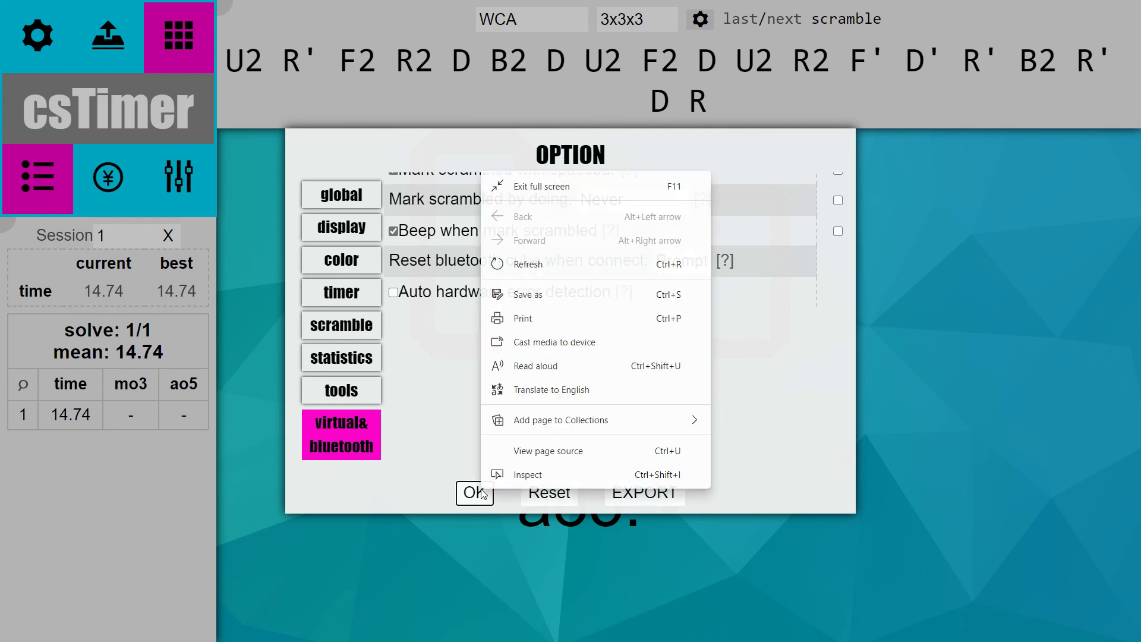
left_click(466, 496)
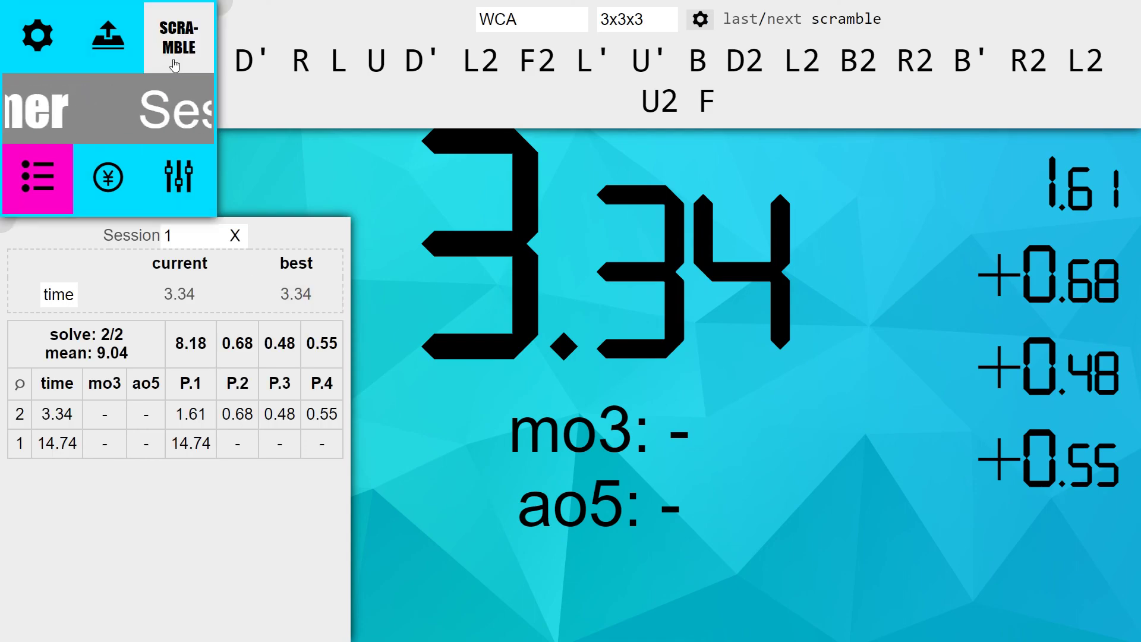
Reopen the options and set 'use WCA inspection' on the Timer page to Except BLD.
left_click(60, 49)
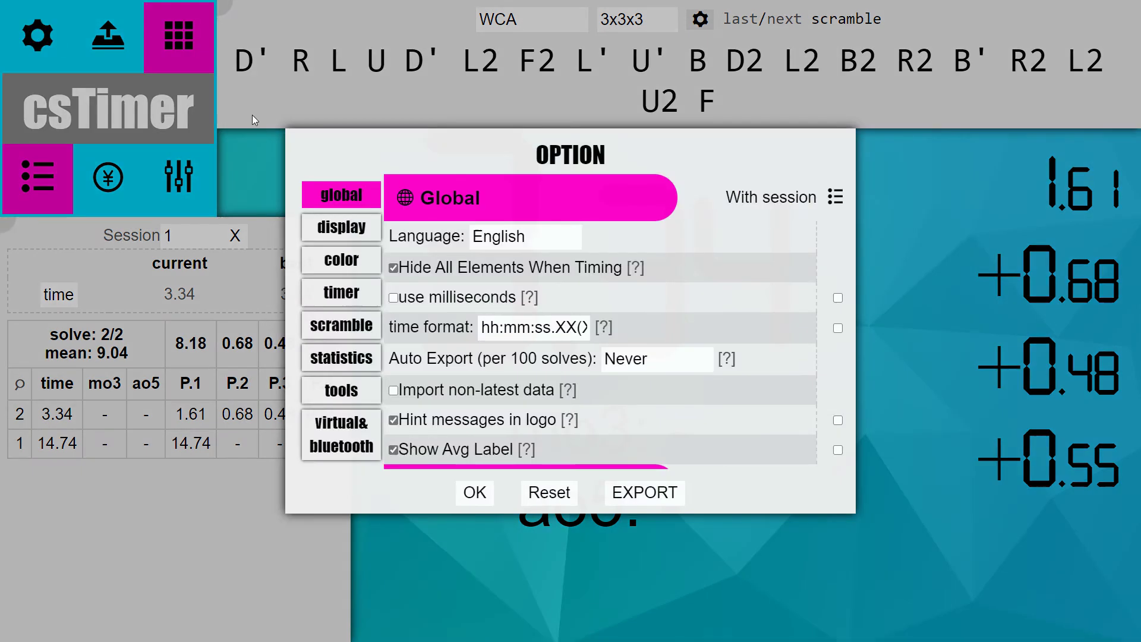
left_click(318, 237)
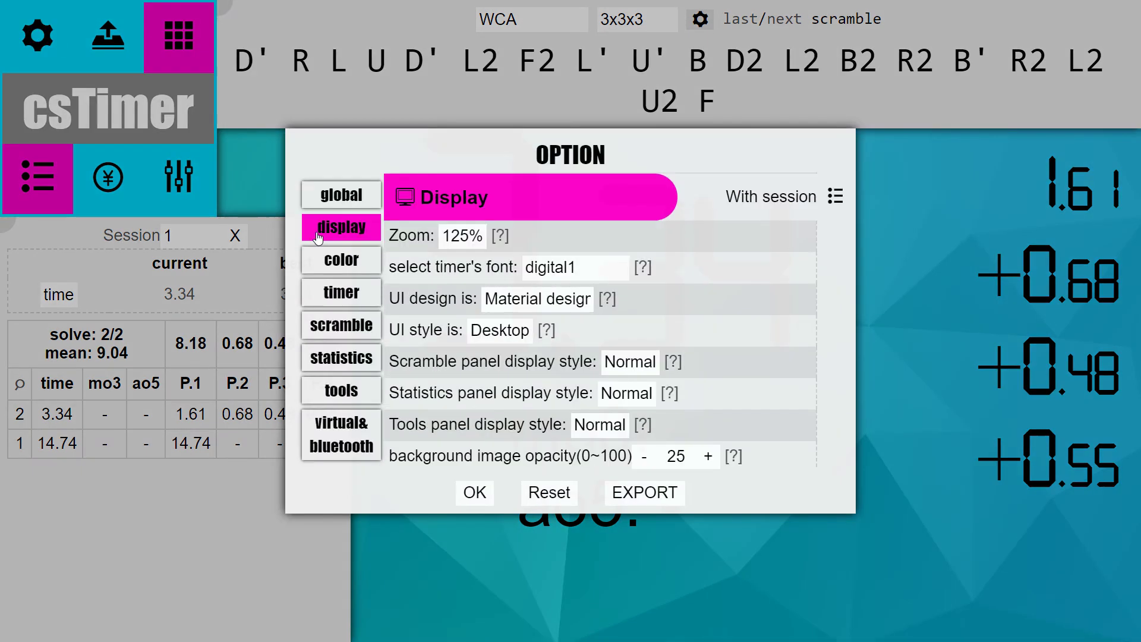
left_click(340, 297)
left_click(591, 265)
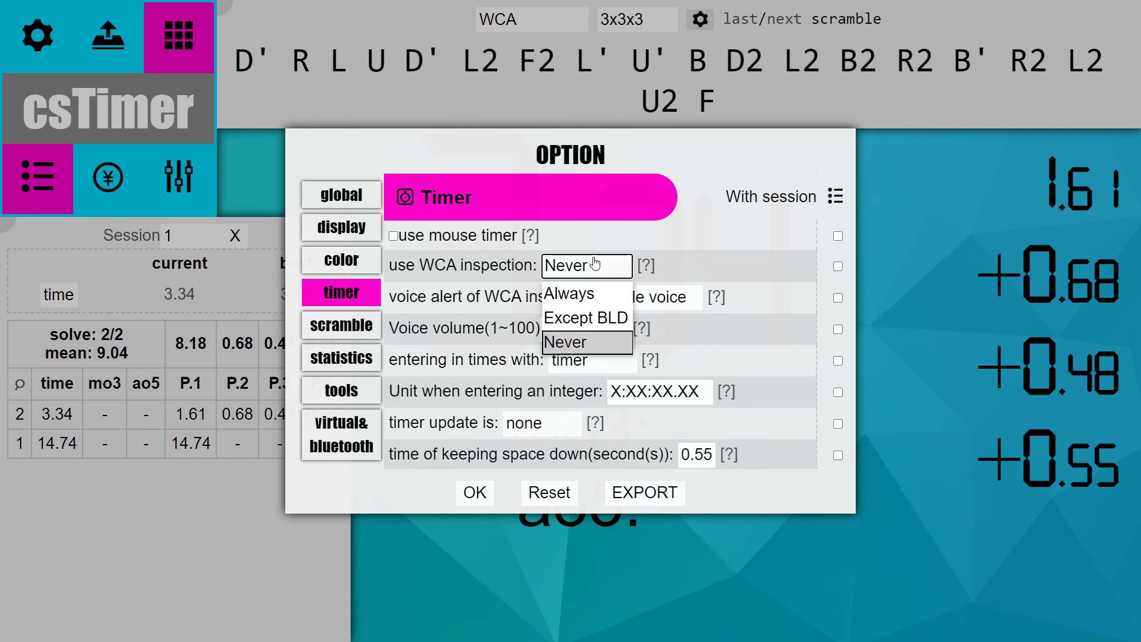
left_click(588, 319)
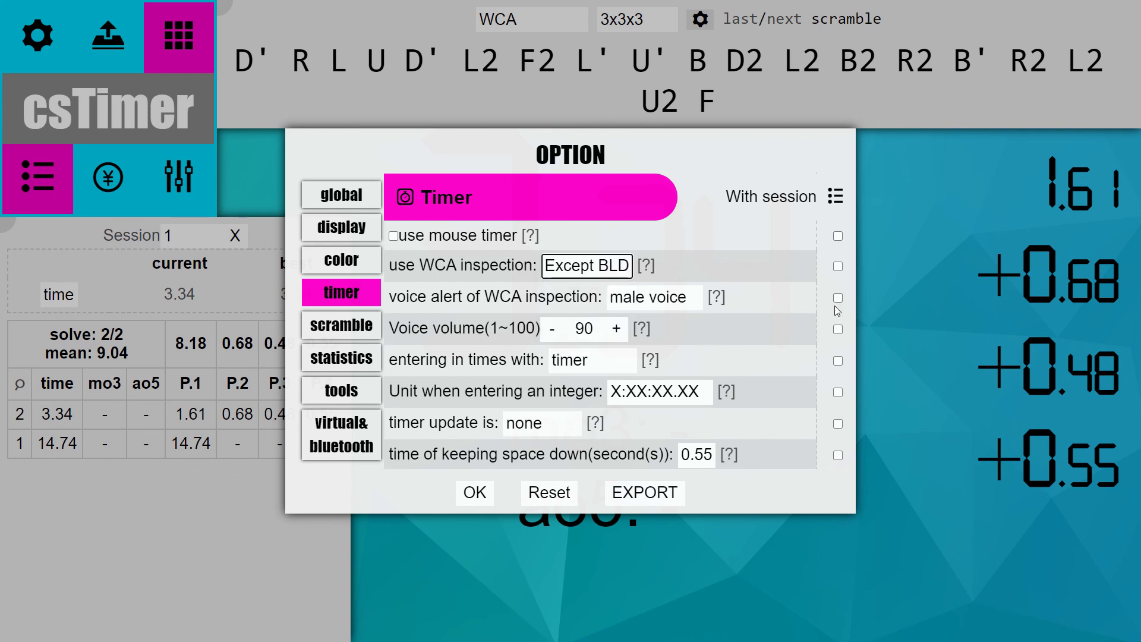
scroll(765, 309, "down", 2)
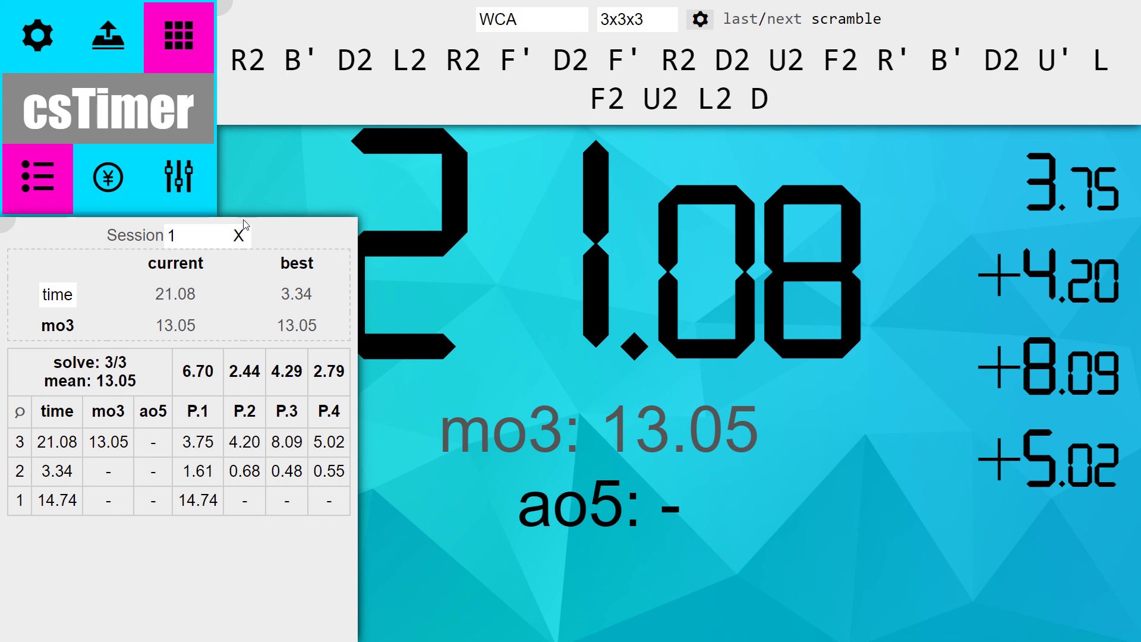
Reset all times in session 1 twice, confirming each, leaving 0/0 solves and mean DNF.
left_click(238, 235)
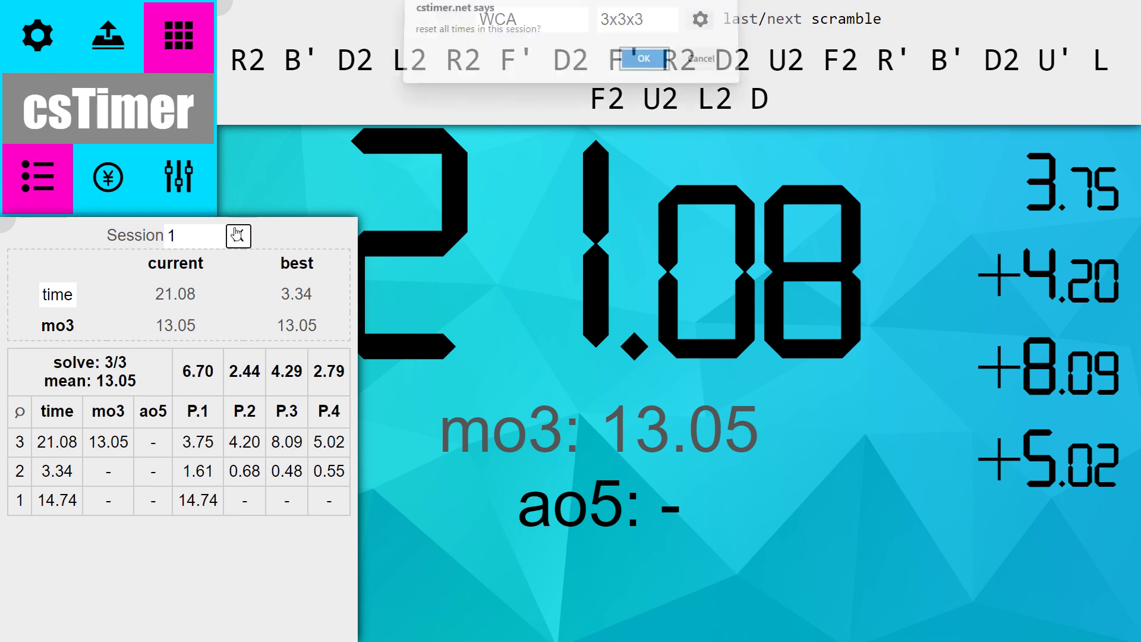
left_click(645, 58)
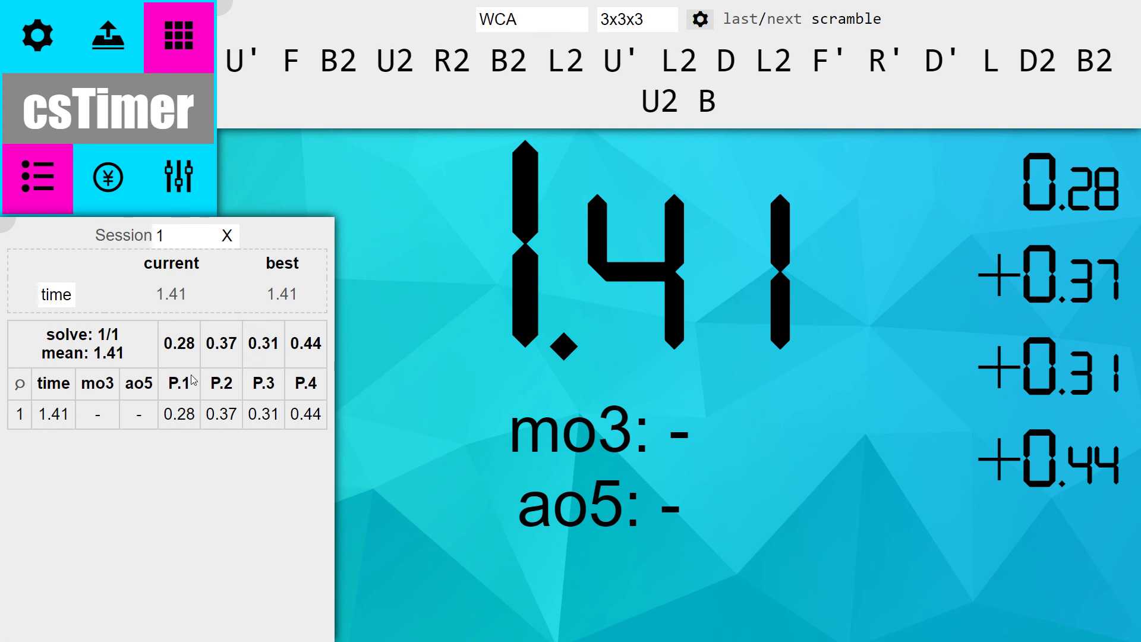
left_click(229, 237)
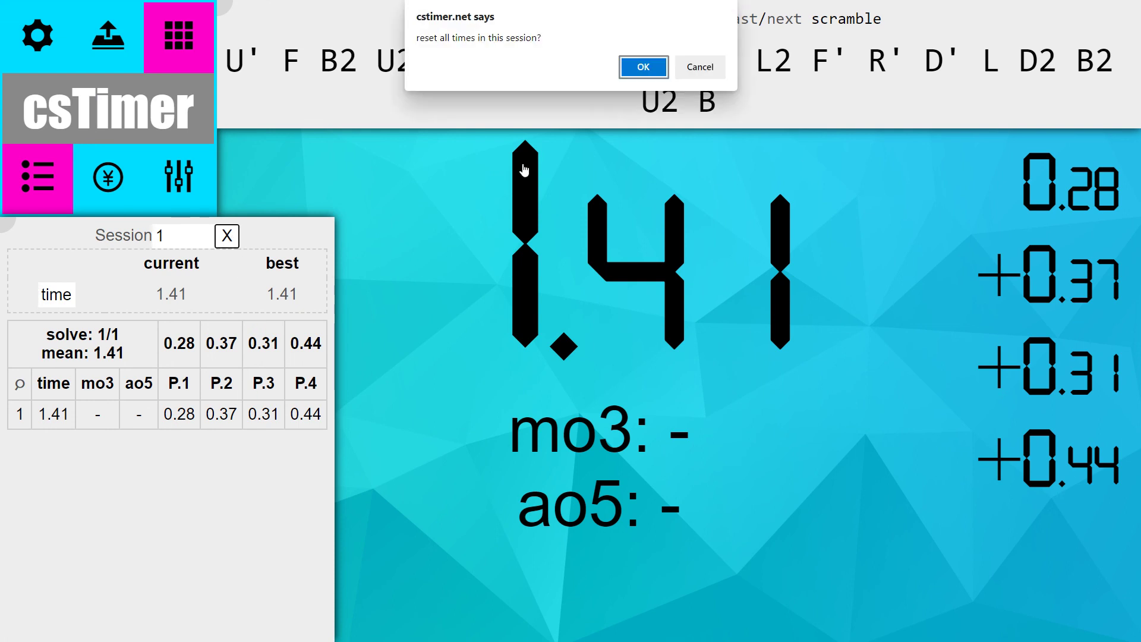
left_click(636, 70)
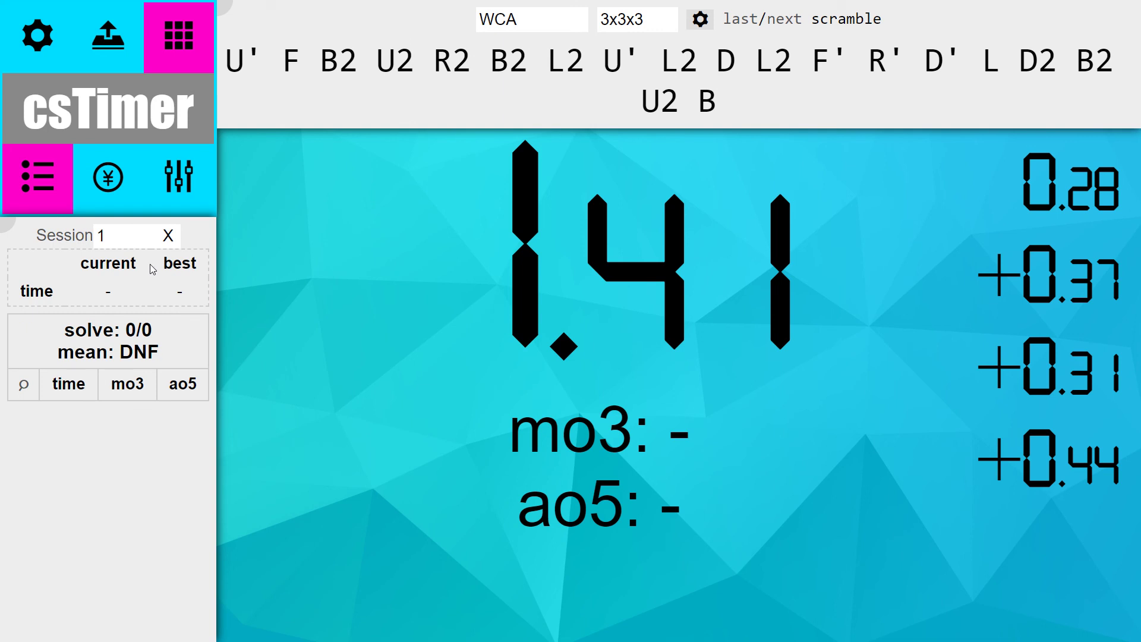